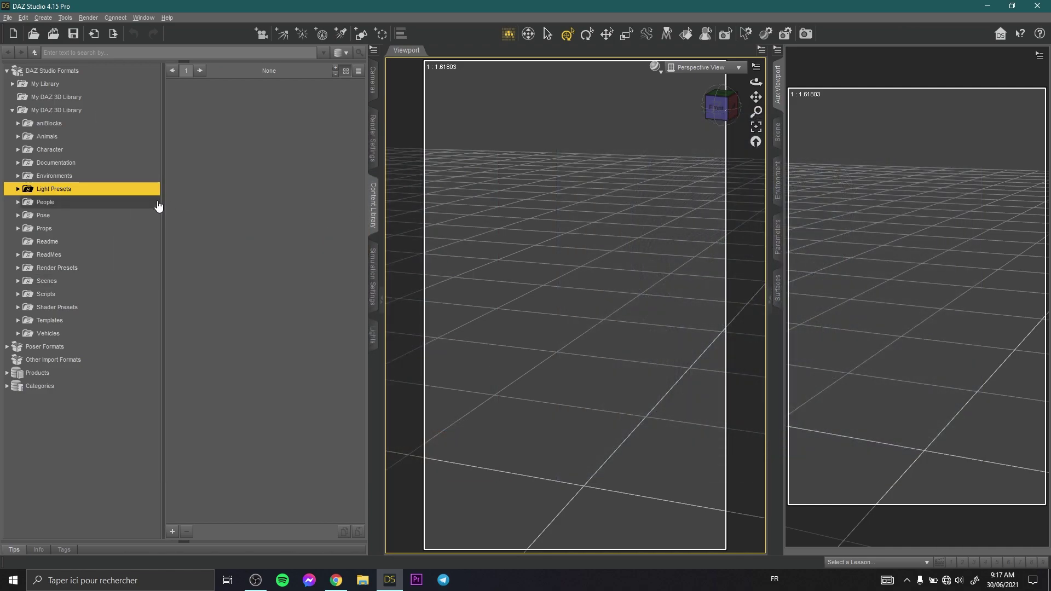
Step: Load the Genesis 8 Basic Female actor from the Genesis 8 Female people folder into the scene
left_click(100, 203)
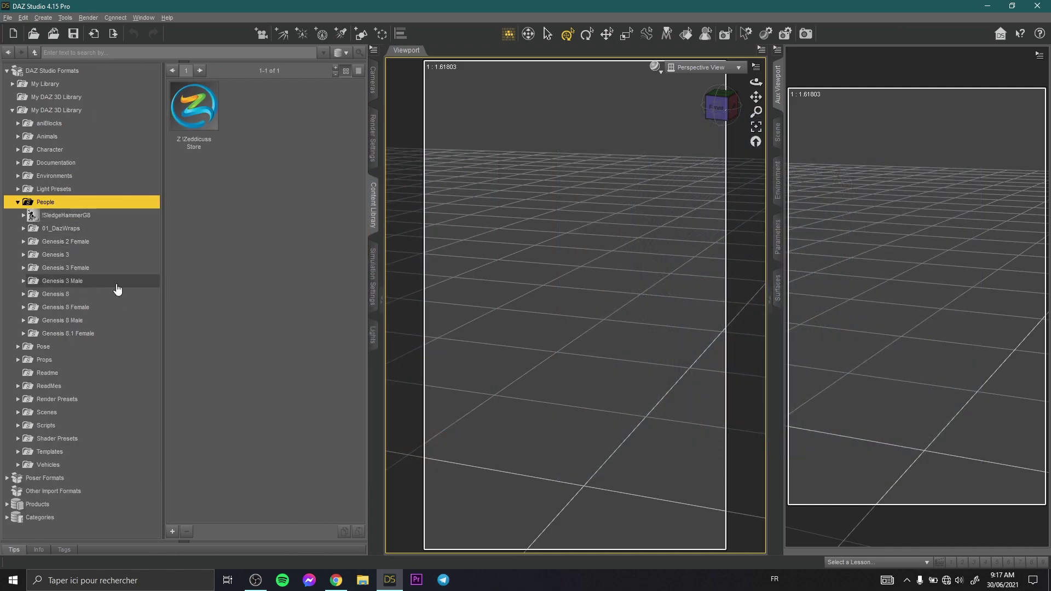
left_click(93, 307)
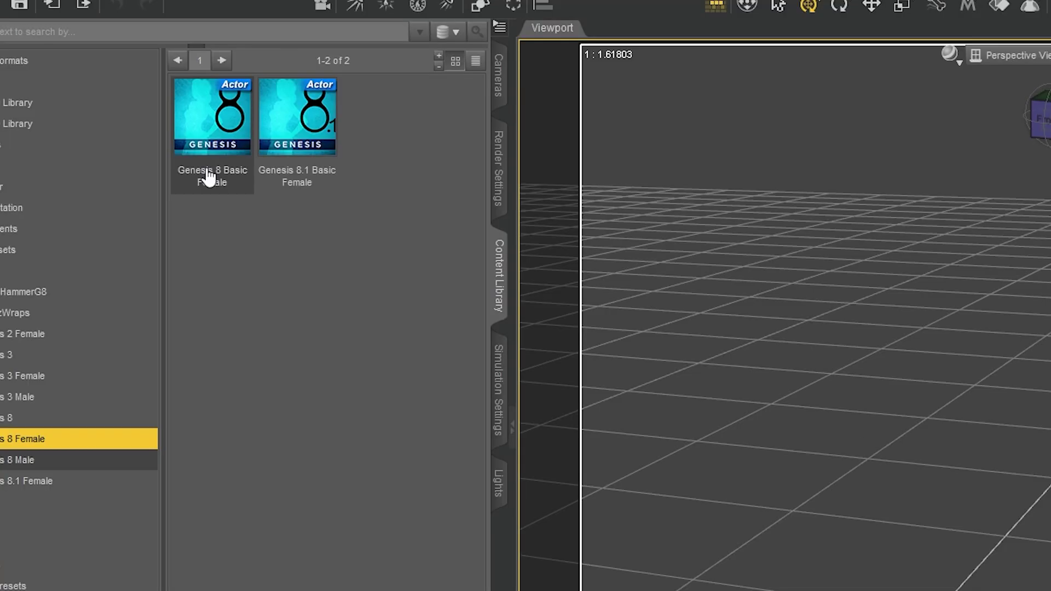
double_click(216, 142)
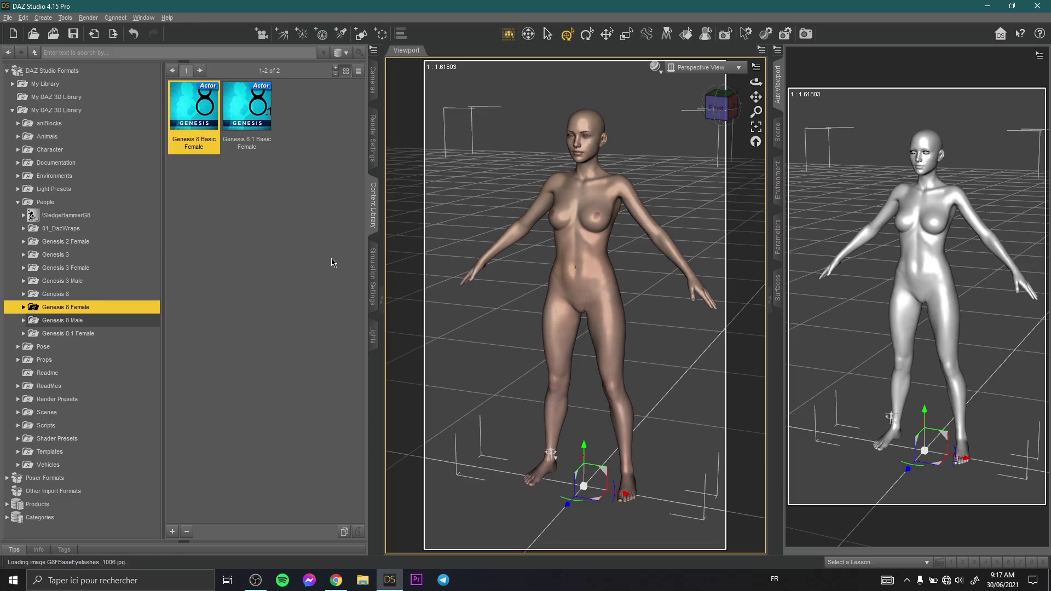
Step: Apply the Death Stranding Mama head and skin presets to the Genesis 8 female figure and open that product's Hair folder
double_click(71, 308)
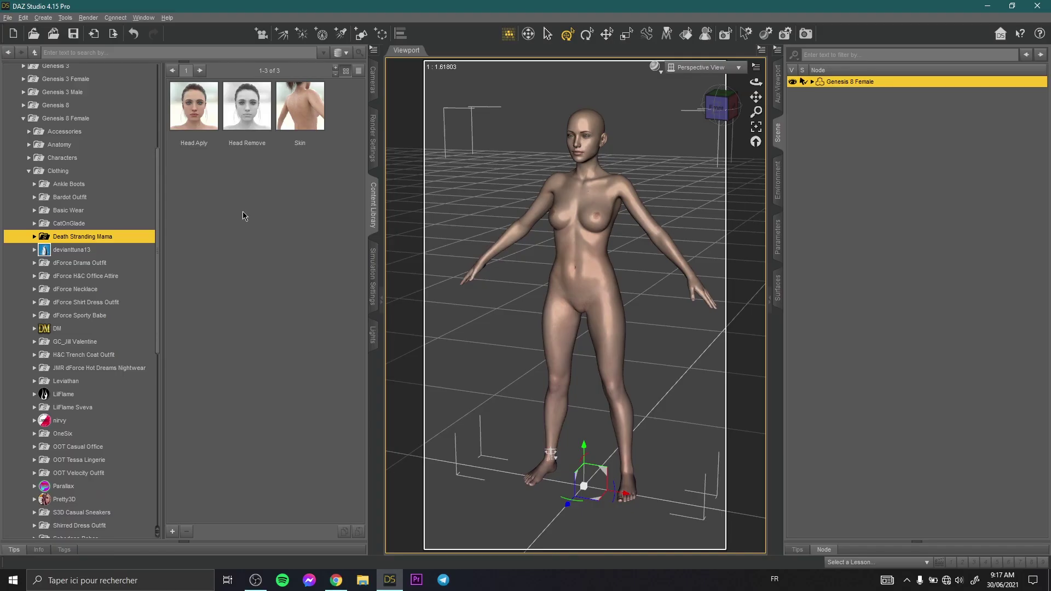
double_click(193, 107)
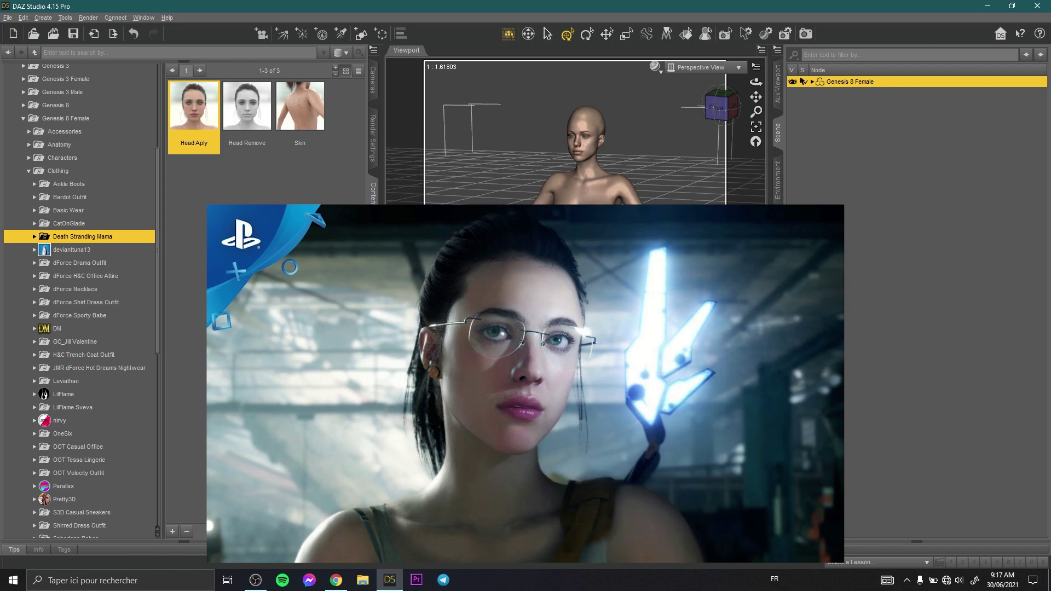
double_click(294, 108)
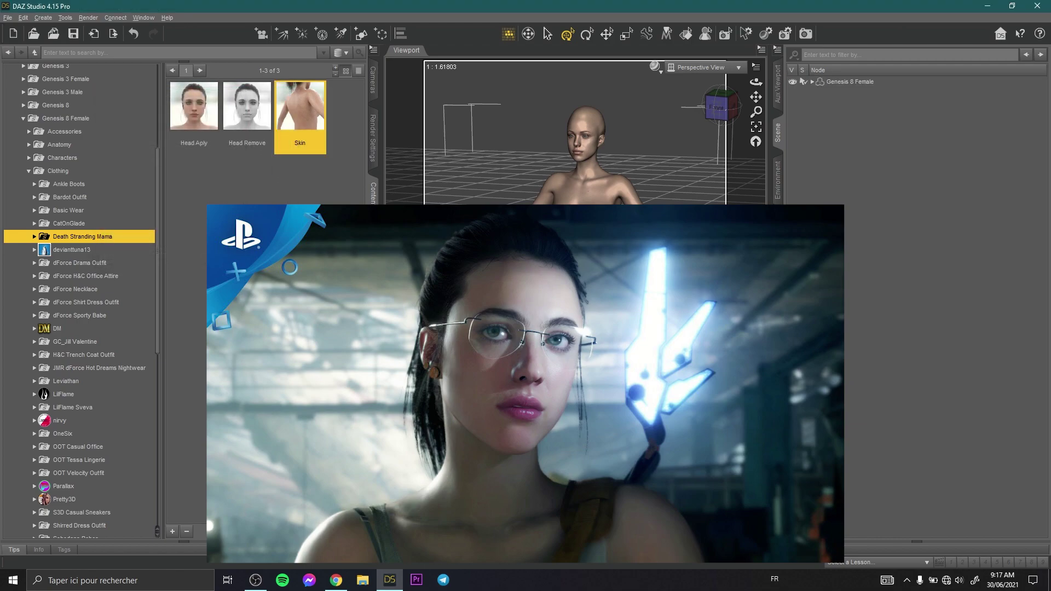
double_click(82, 236)
left_click(89, 263)
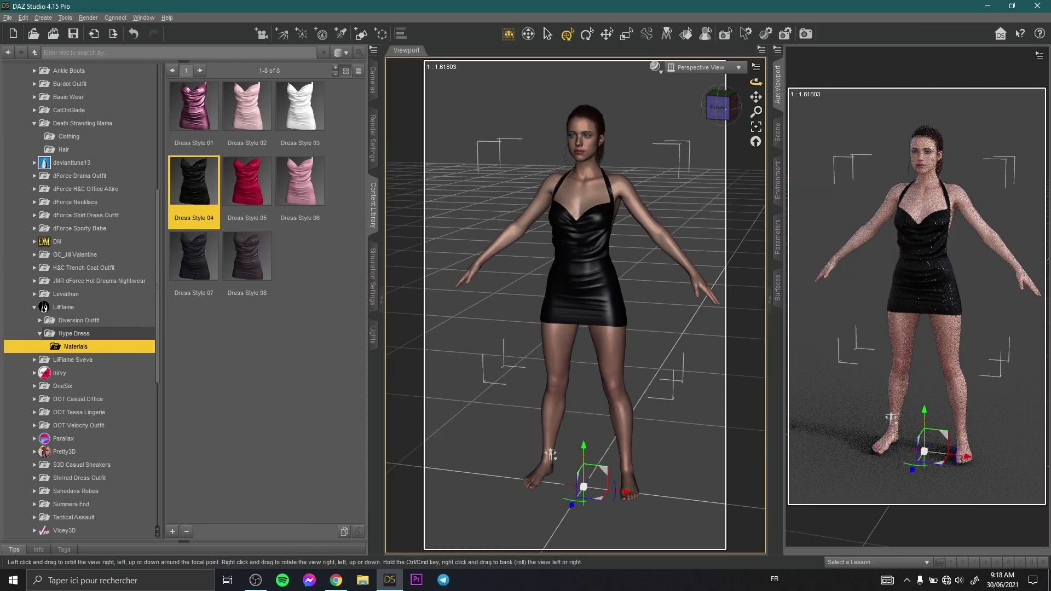
Step: Apply the Burned Land 01 preset from the Burnt Lands Normal Backgrounds folder in the light presets library
left_click_drag(756, 83, 773, 70)
scroll(634, 251, "up", 10)
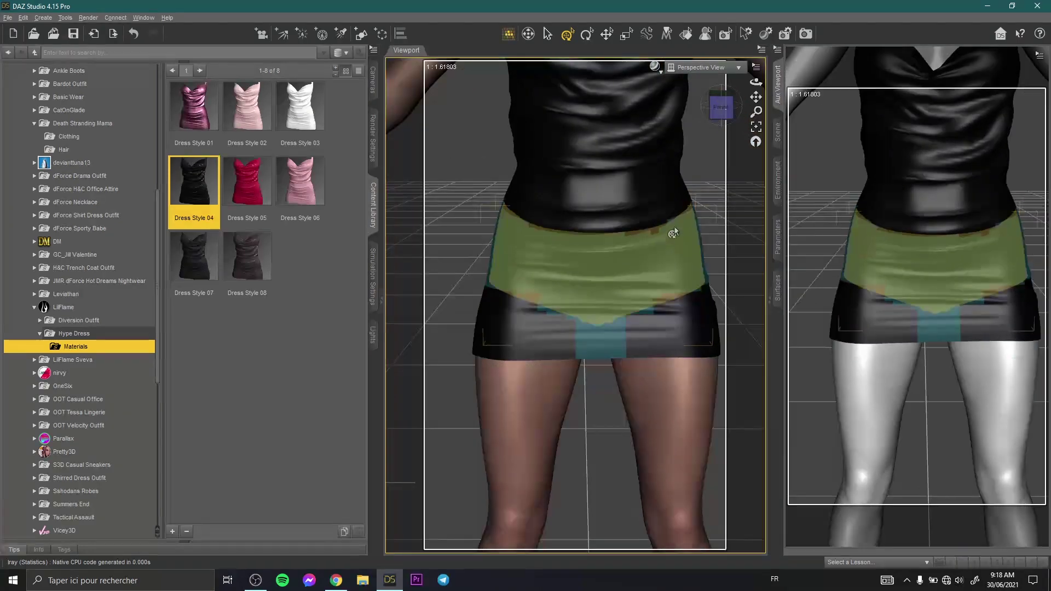
left_click_drag(756, 97, 732, 400)
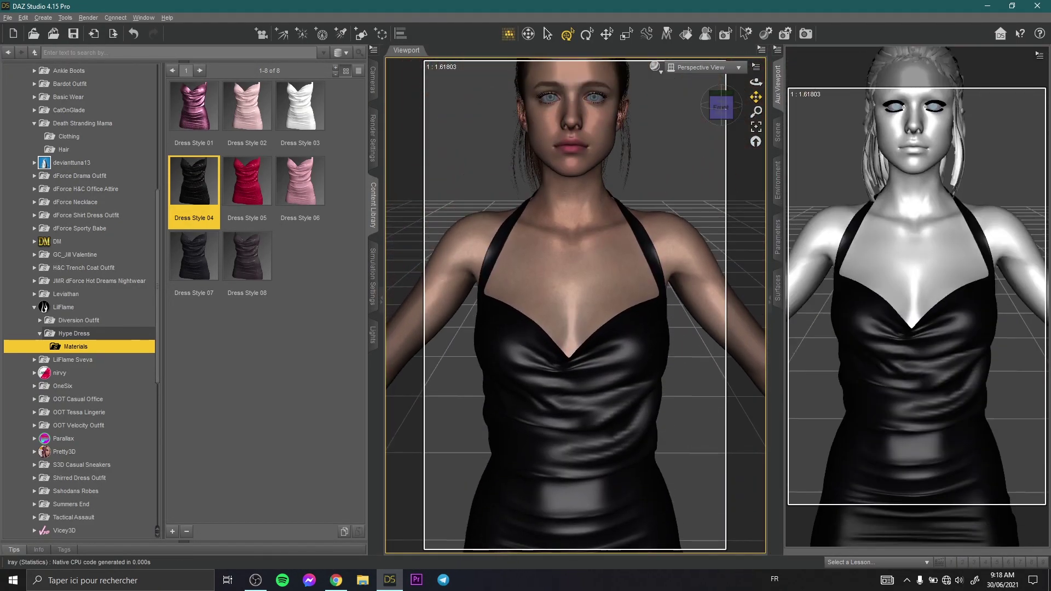
left_click_drag(756, 81, 761, 82)
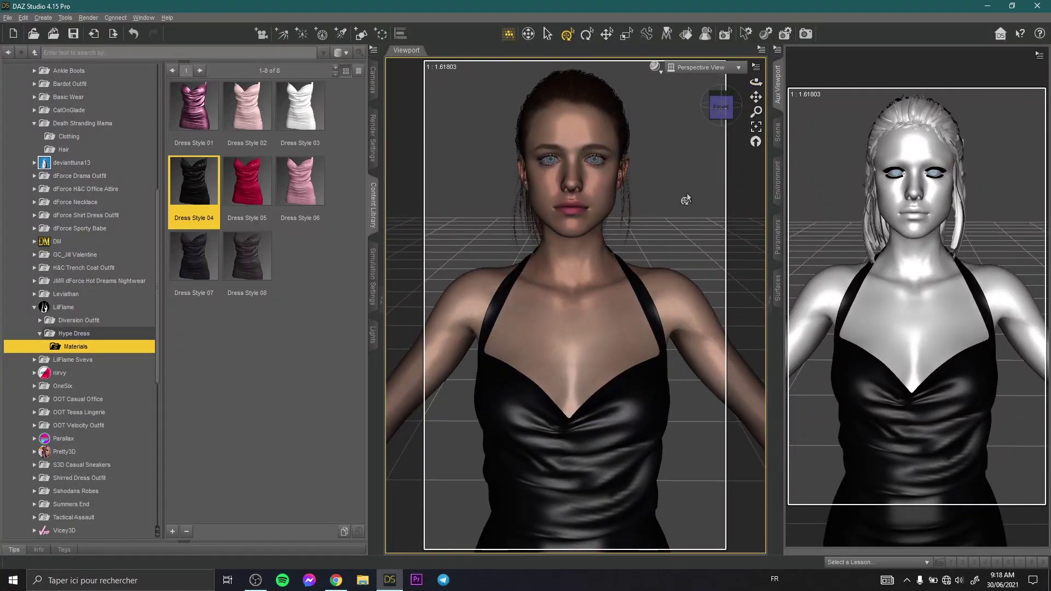
scroll(666, 234, "down", 2)
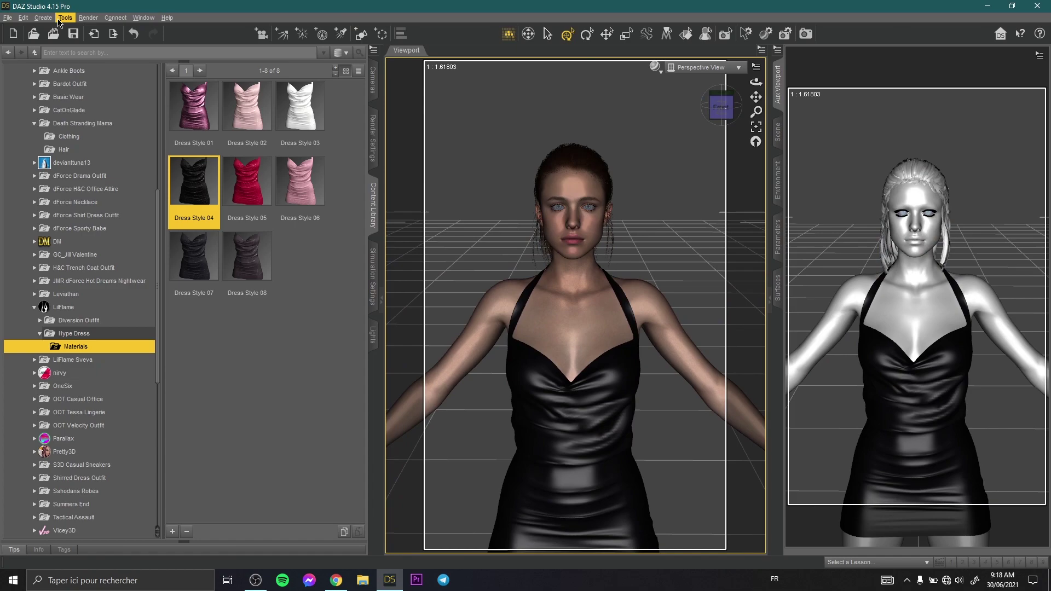
scroll(129, 228, "up", 8)
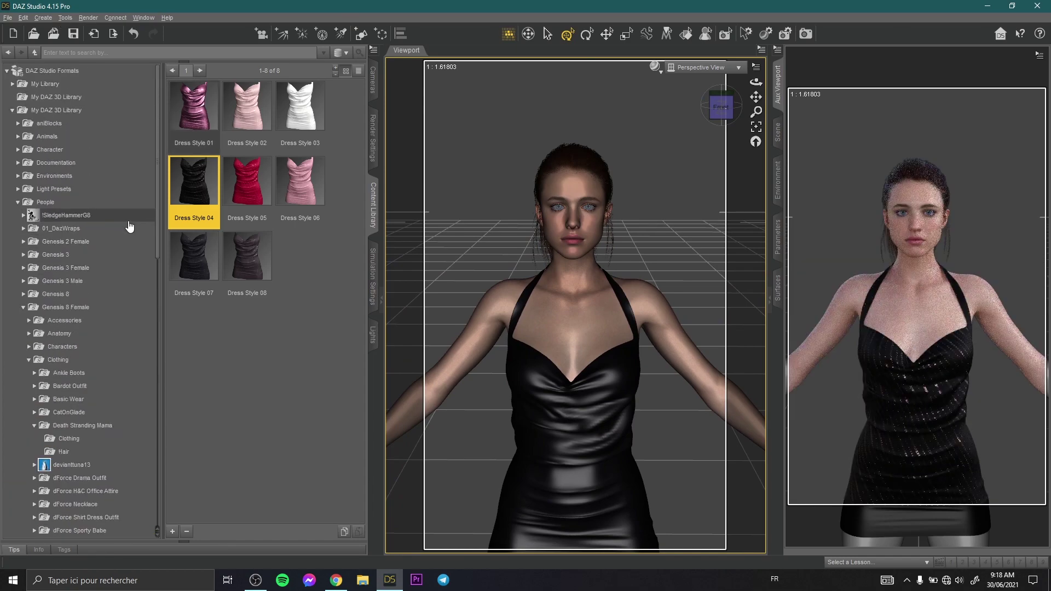
left_click(93, 189)
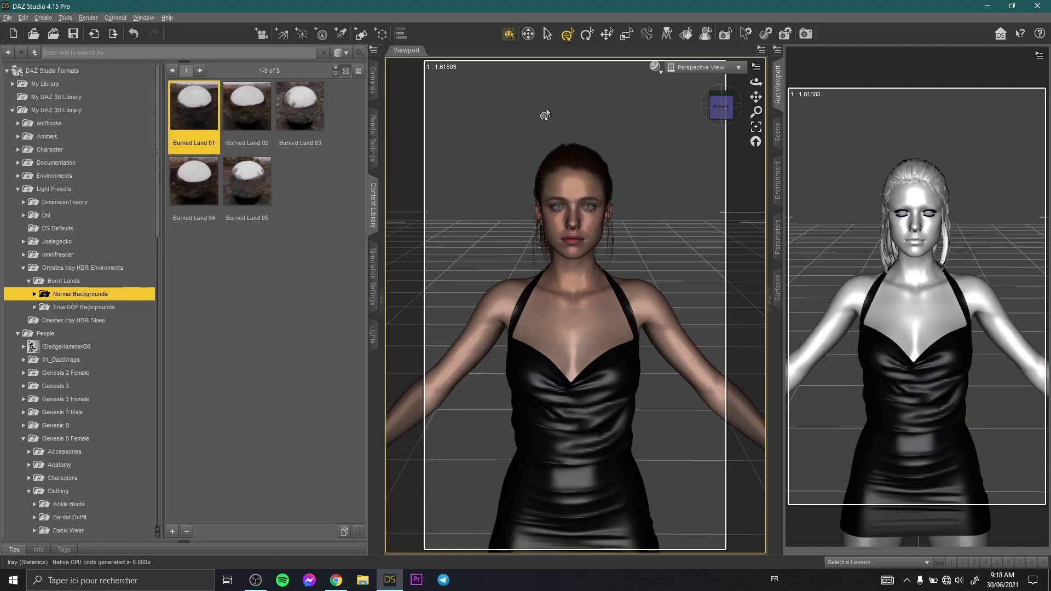
left_click_drag(755, 83, 745, 133)
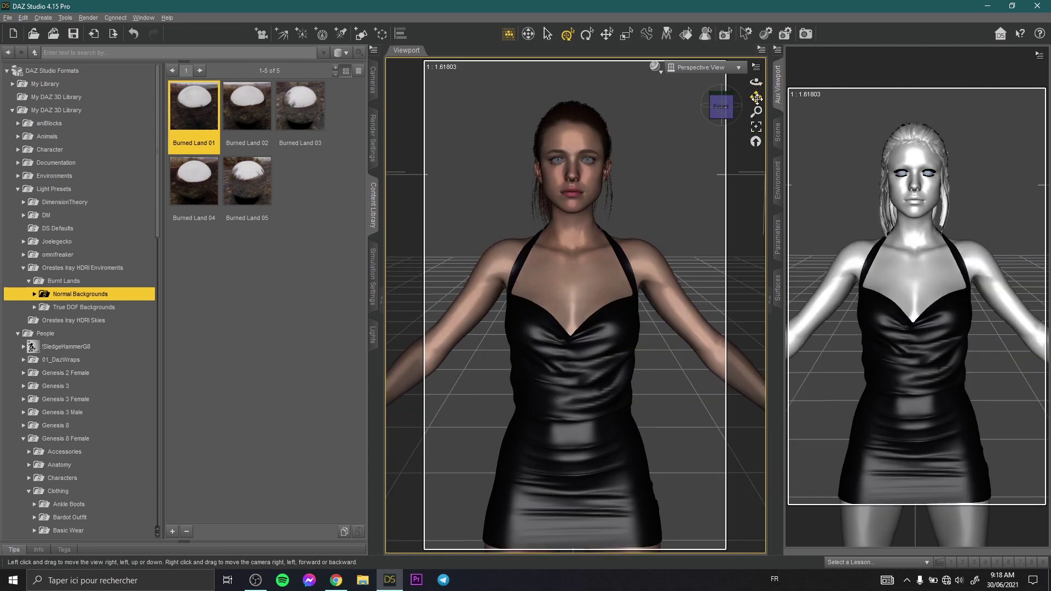
left_click_drag(756, 98, 756, 114)
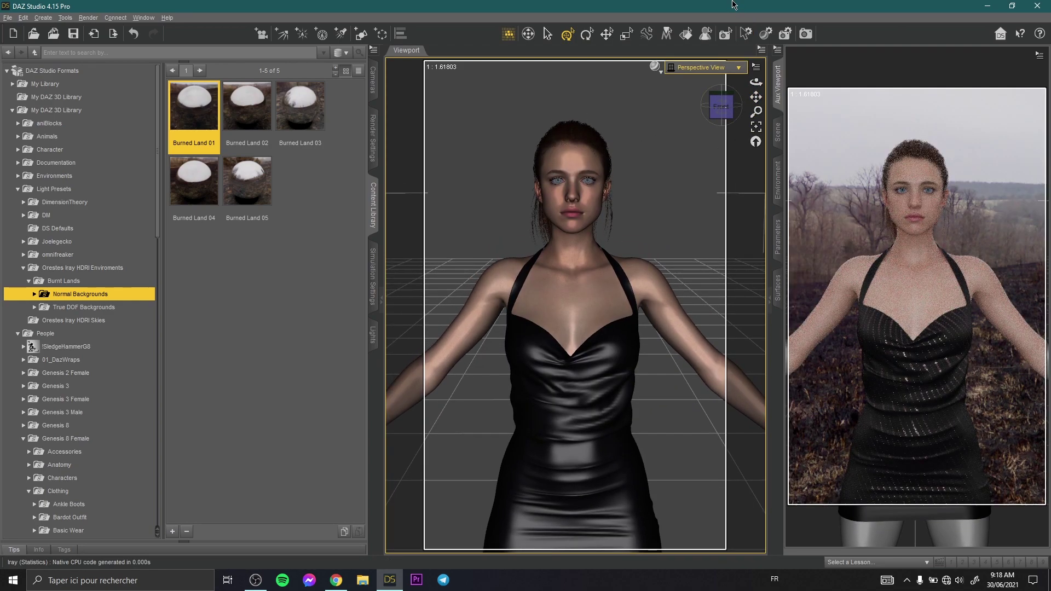
scroll(670, 134, "down", 1)
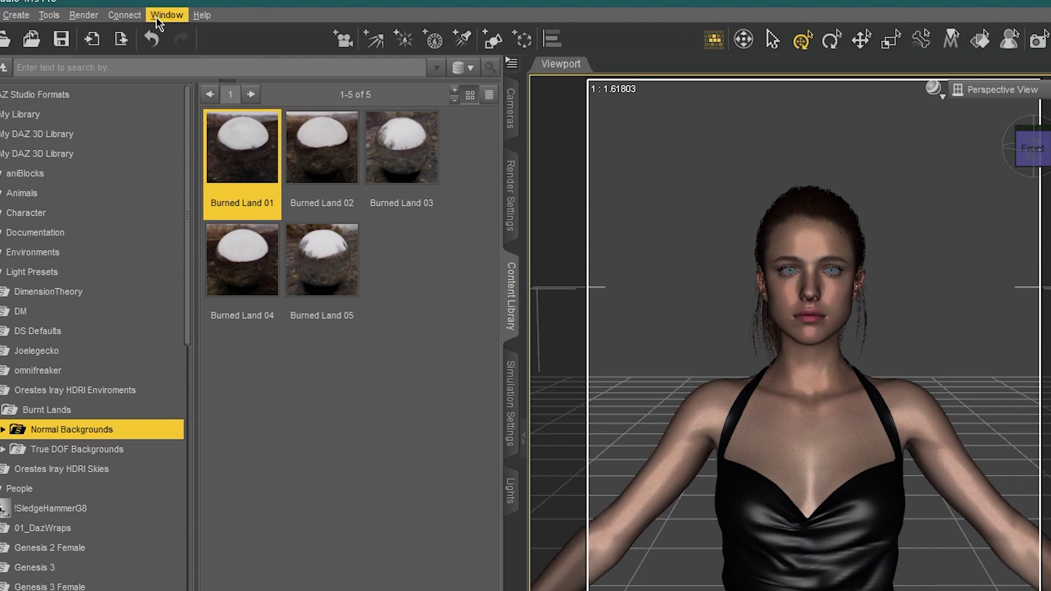
Step: Open the Shader Mixer pane
left_click(144, 18)
mouse_move(159, 34)
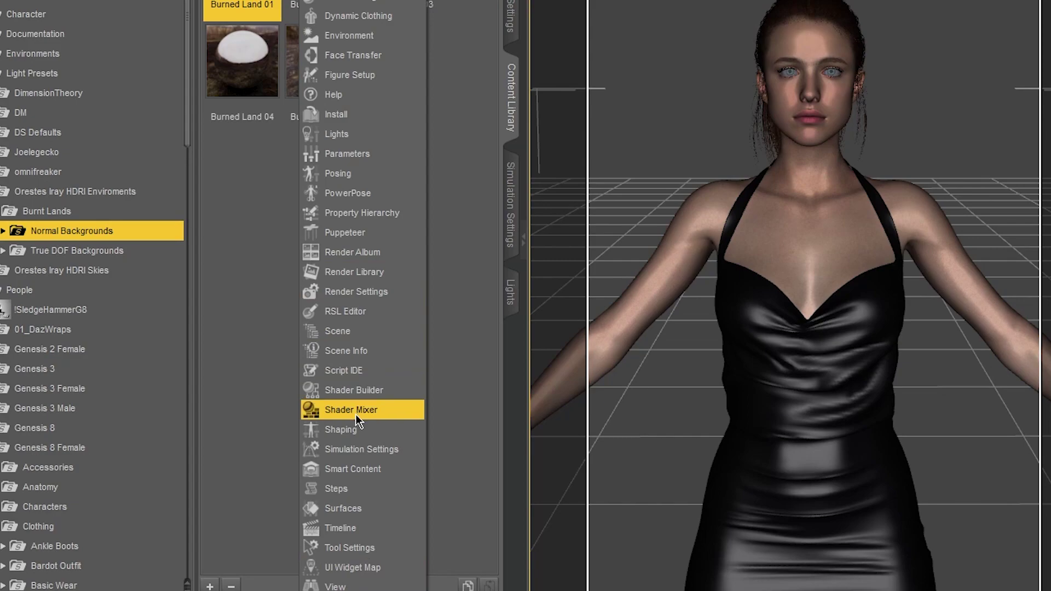
left_click(356, 415)
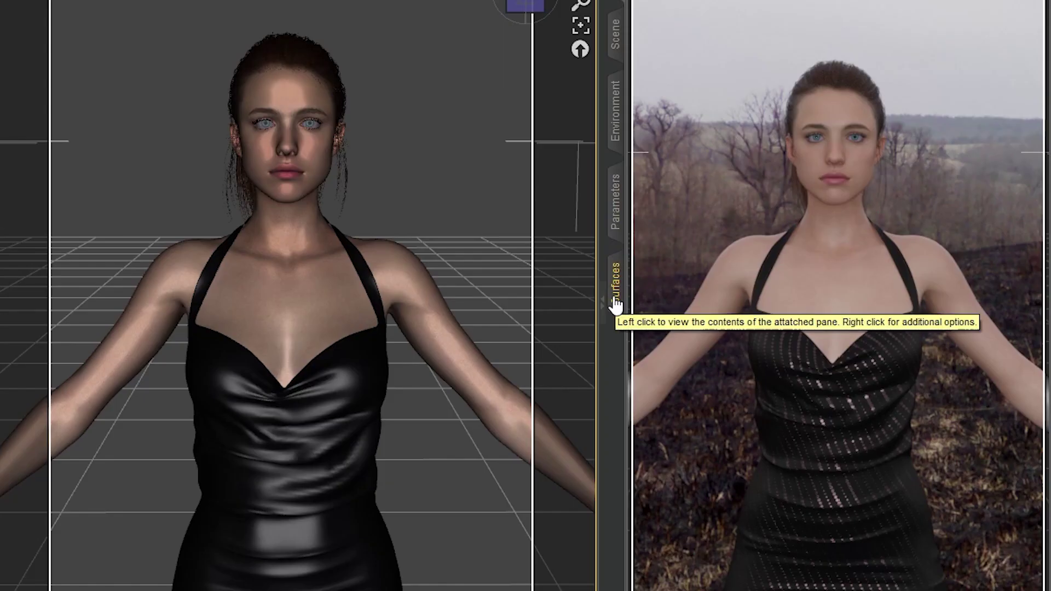
Step: Select the Genesis 8 Female figure in the scene and show its materials in the Surfaces editor
left_click(616, 304)
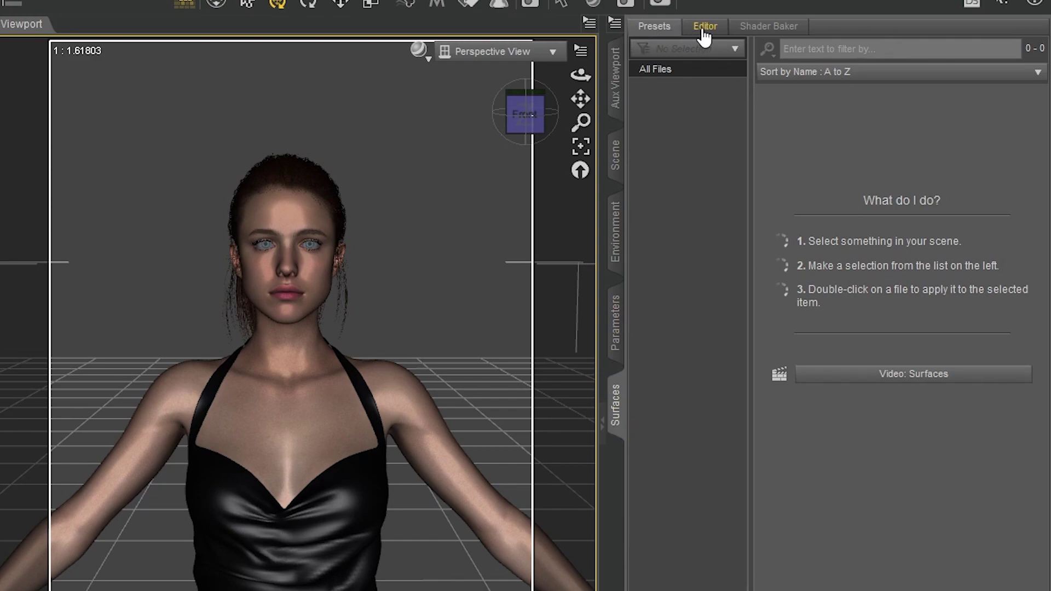
left_click(704, 30)
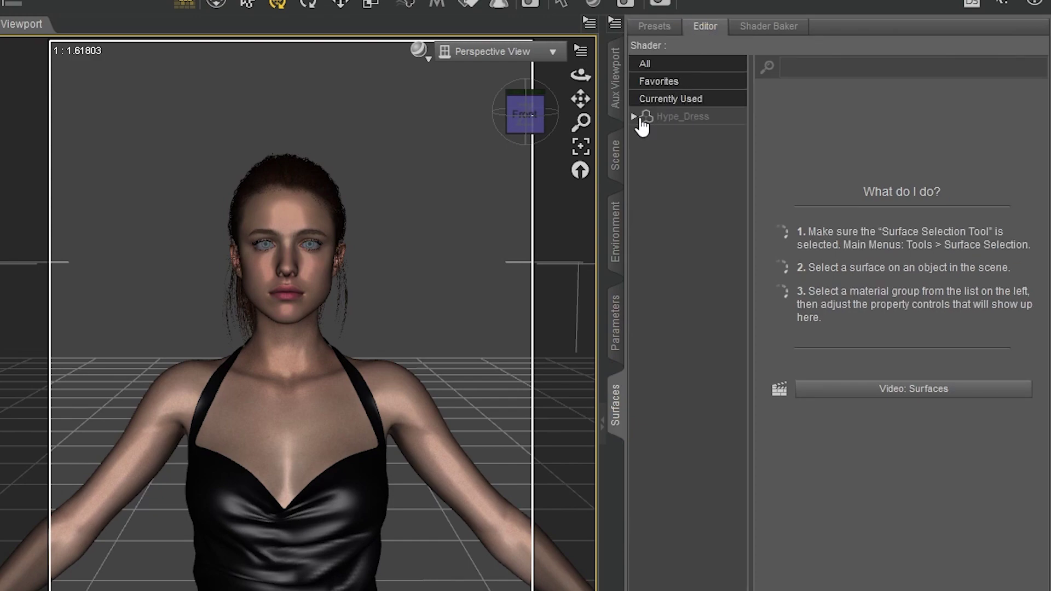
left_click(613, 157)
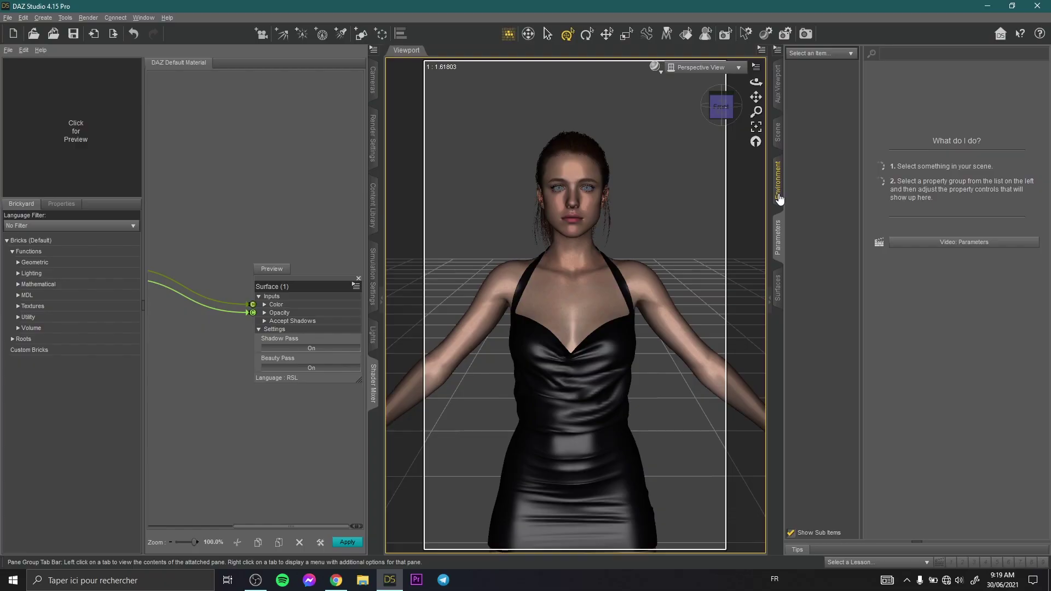
left_click(776, 164)
left_click(777, 132)
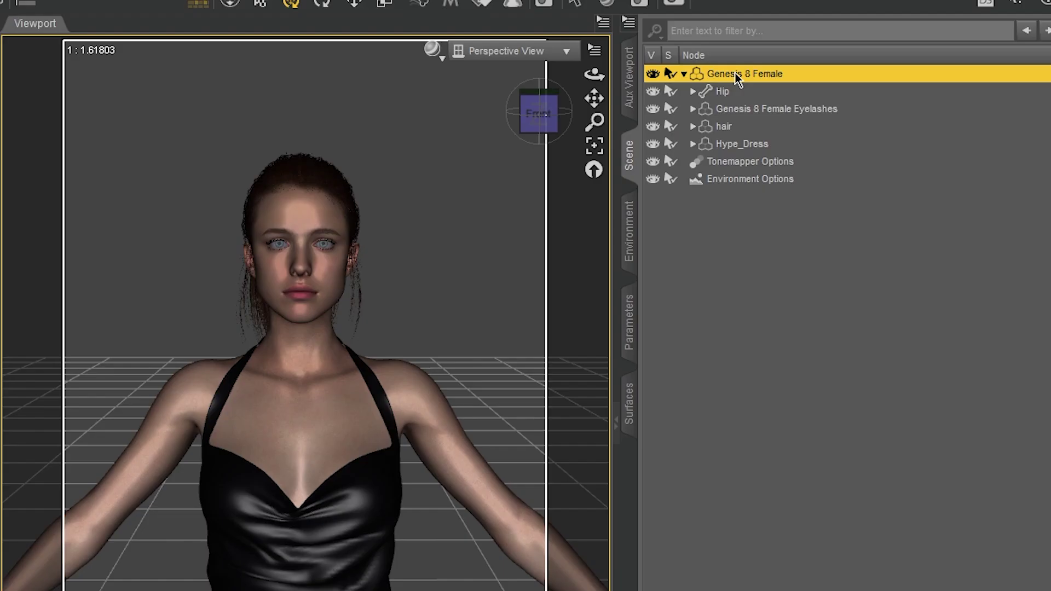
left_click(631, 411)
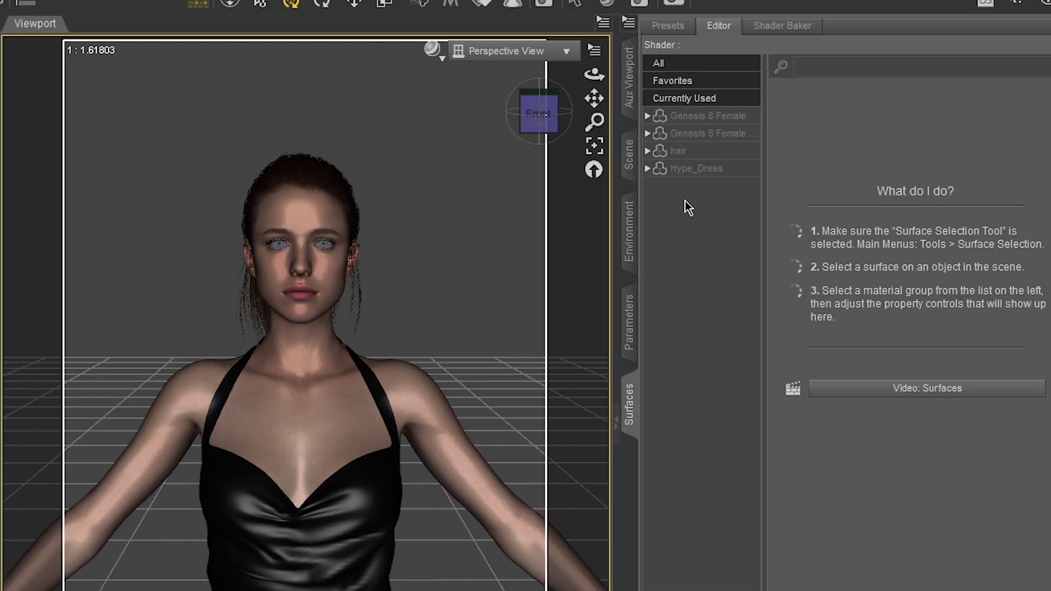
Step: Select the whole Surfaces group of Genesis 8 Female and apply the Shader Mixer's DAZ Default Material to it
left_click(648, 116)
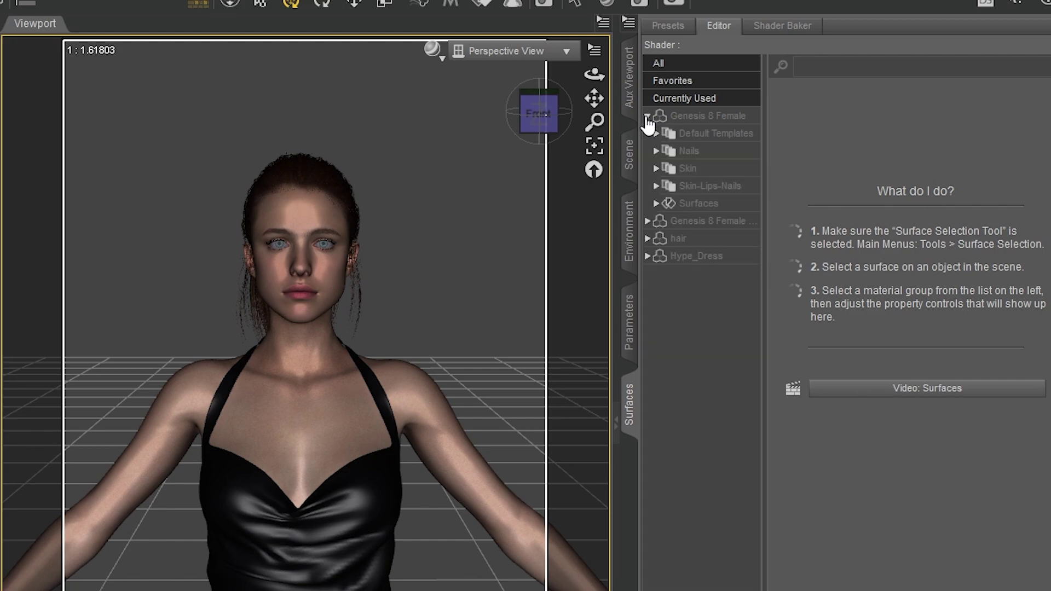
left_click(656, 203)
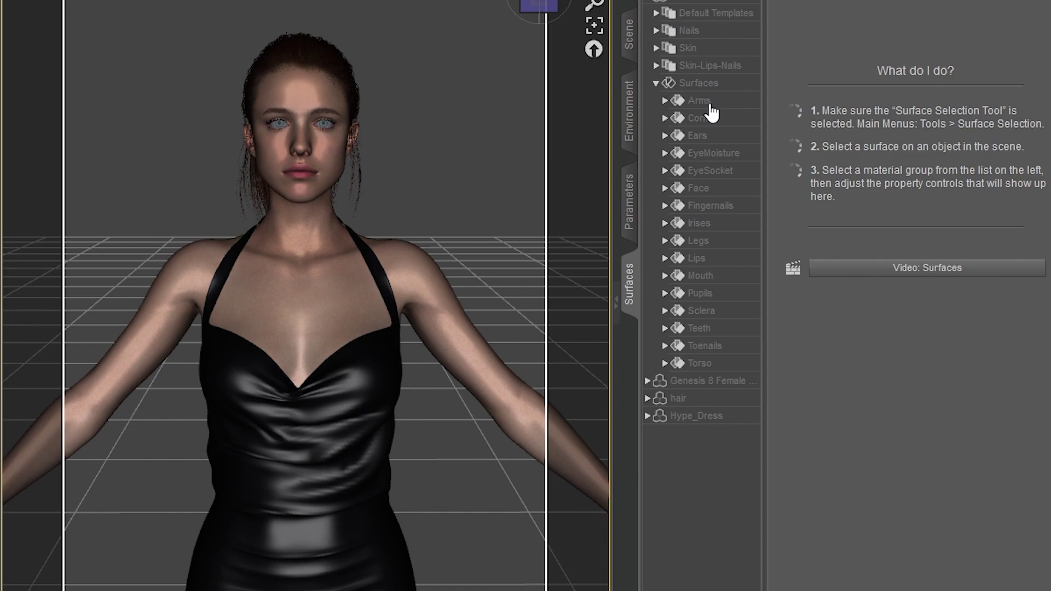
left_click(703, 328)
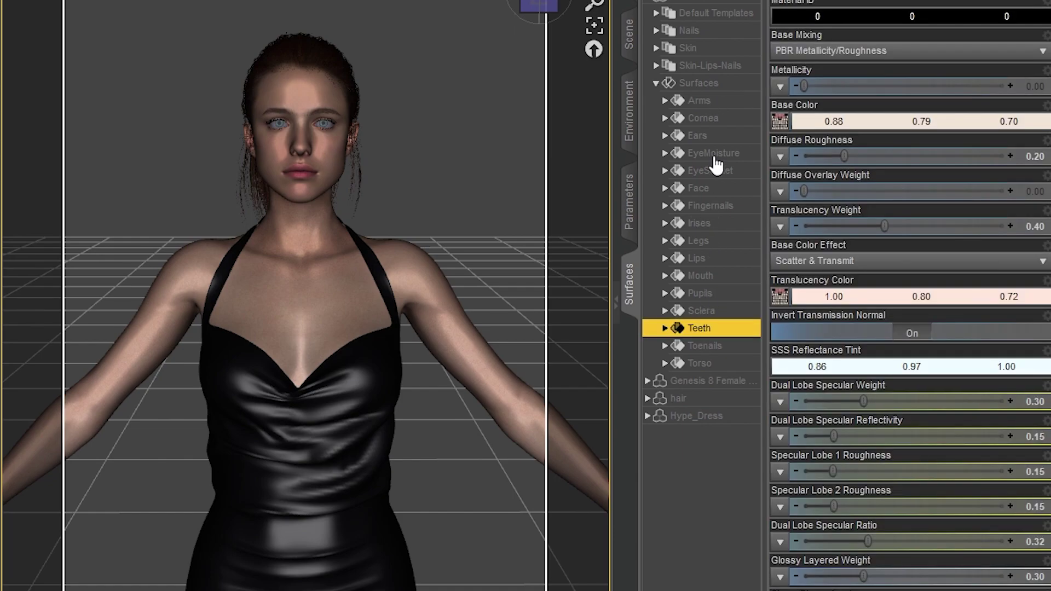
left_click(697, 119)
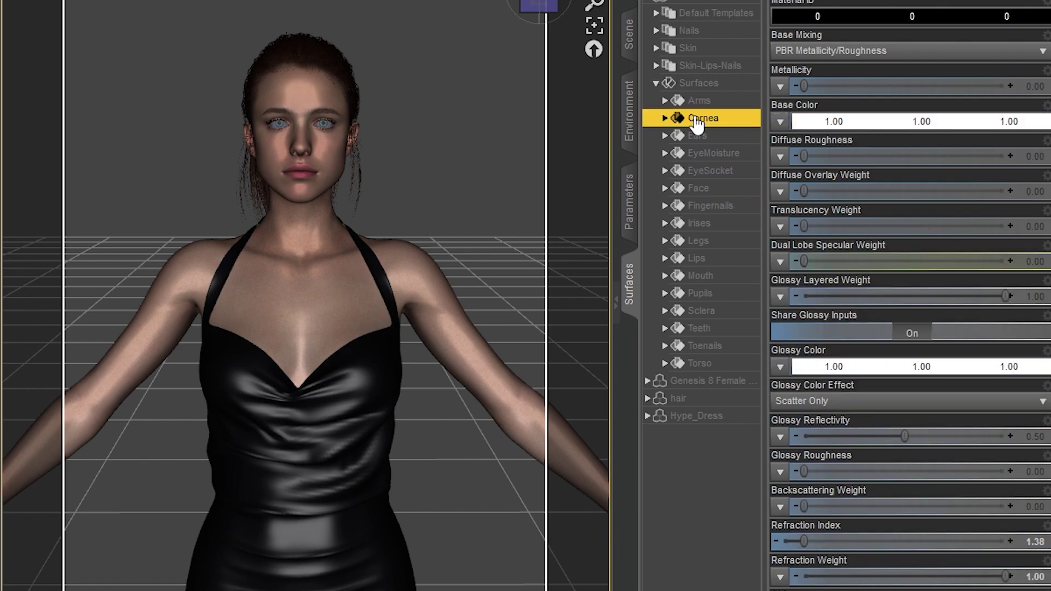
left_click(700, 85)
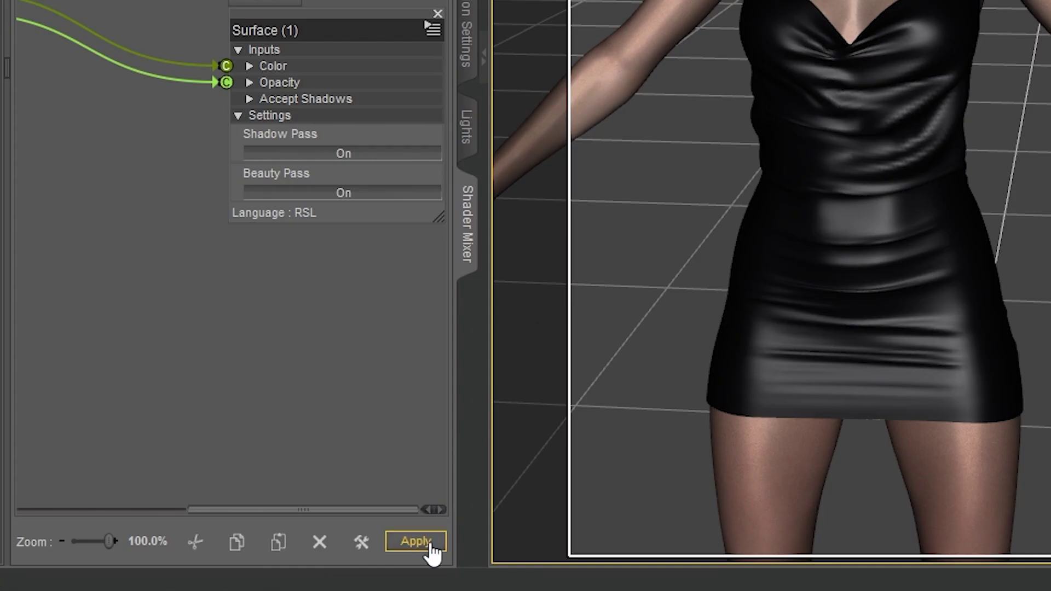
left_click(430, 545)
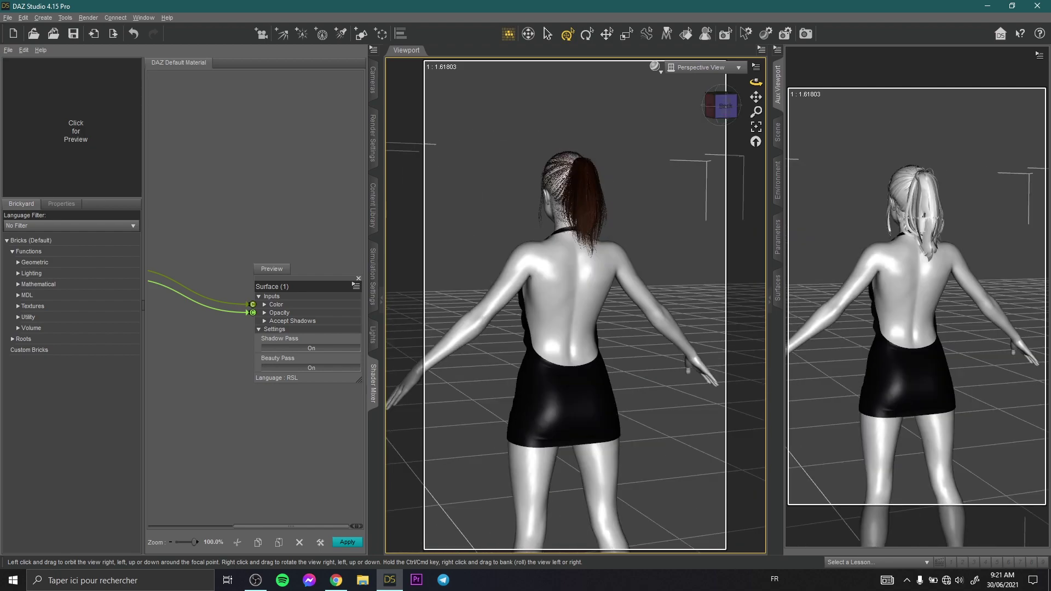
Step: Inspect the figure's new material from several angles and close up, and undo its application
left_click_drag(756, 82, 835, 83)
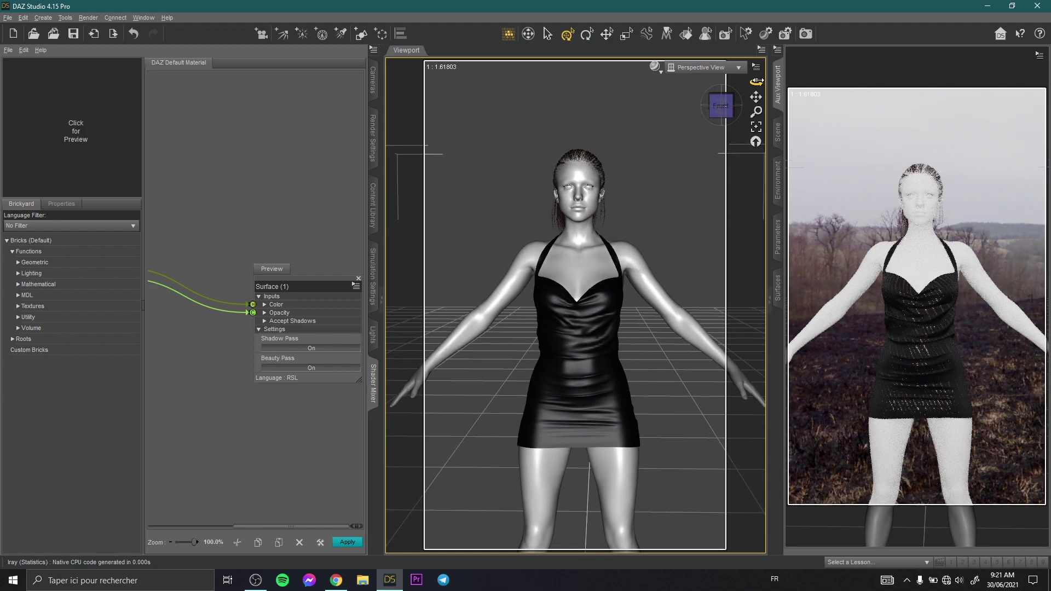
scroll(652, 207, "up", 2)
scroll(651, 207, "up", 4)
left_click_drag(756, 82, 721, 99)
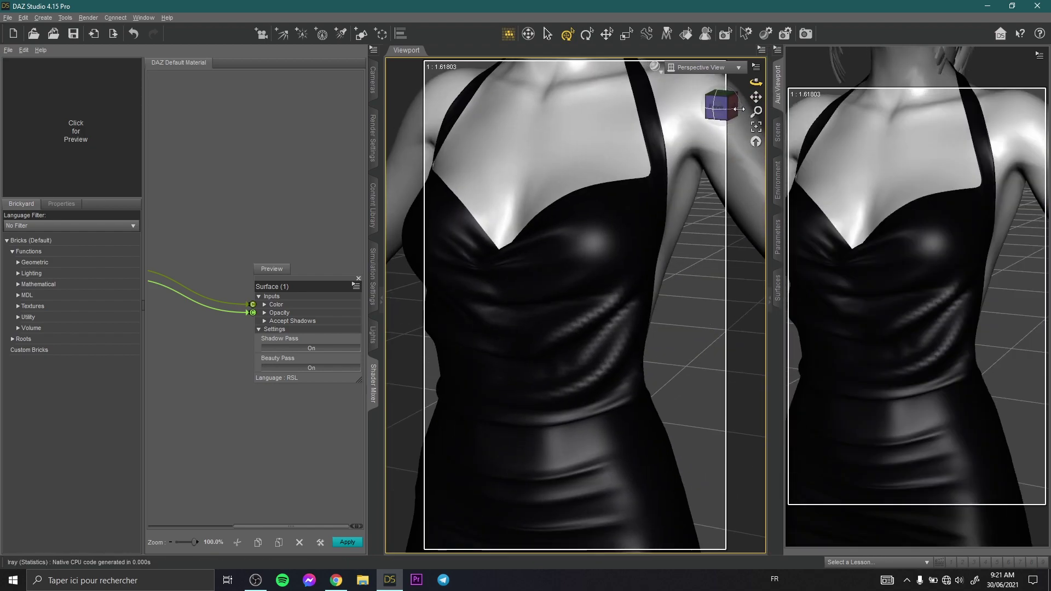
scroll(621, 211, "down", 4)
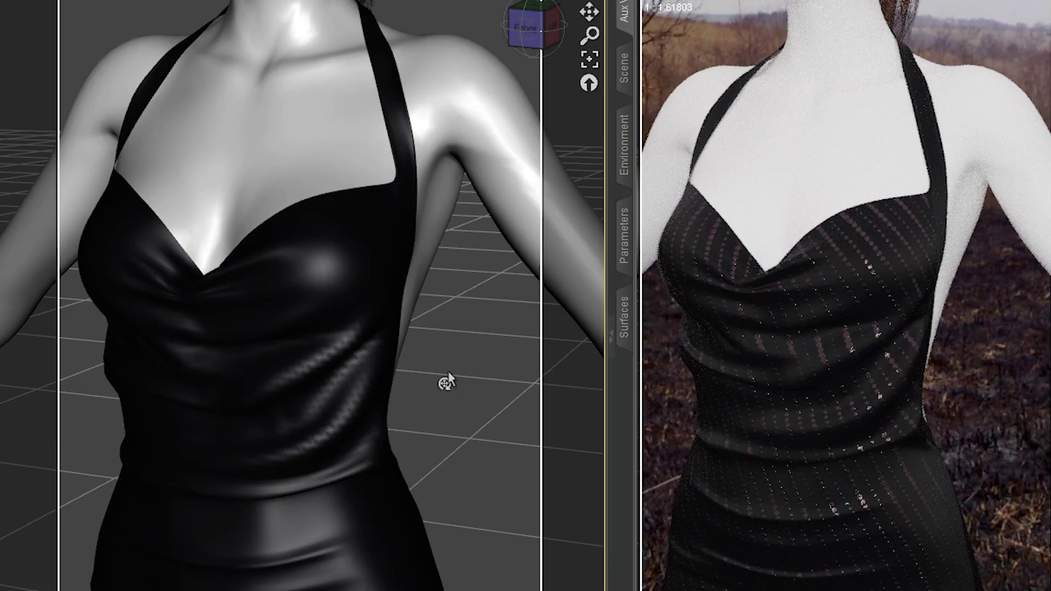
scroll(449, 373, "down", 2)
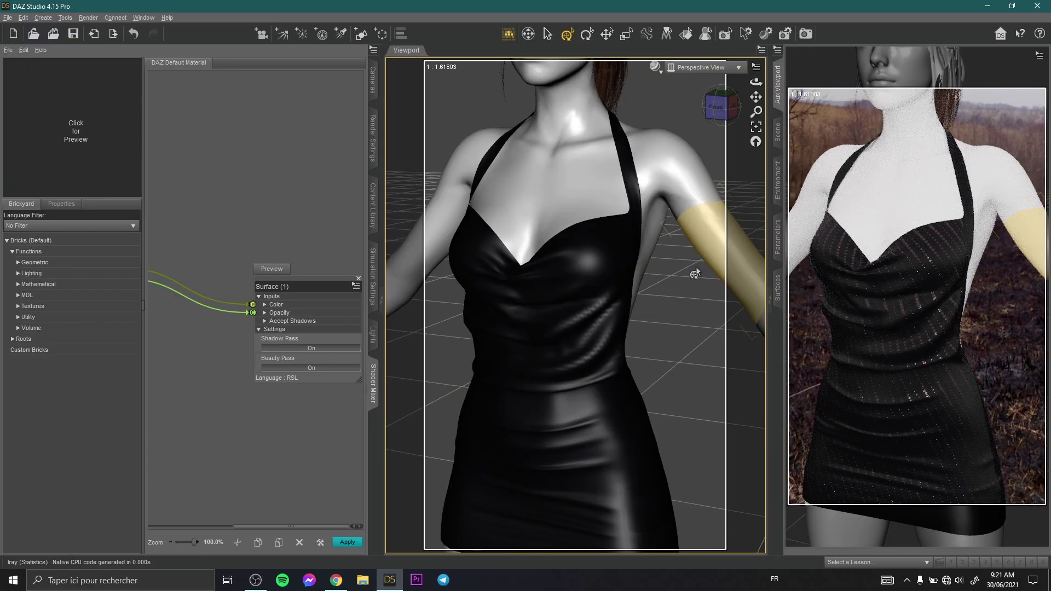
scroll(696, 270, "down", 3)
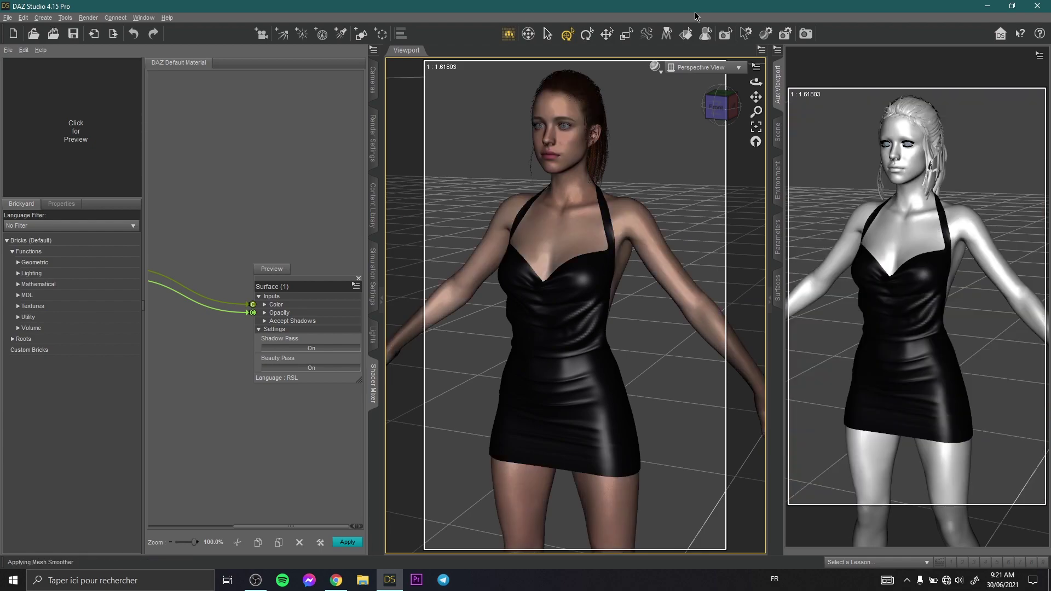
key("ctrl+z")
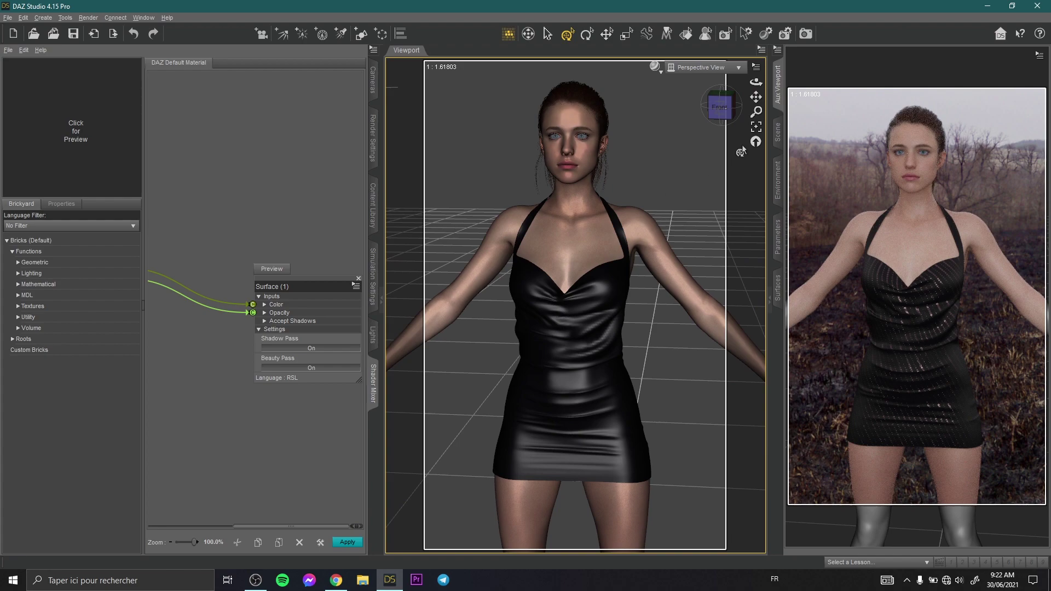
Step: Select all surfaces of Hype_Dress and apply the Shader Mixer's DAZ Default Material to them
left_click(775, 289)
left_click(828, 425)
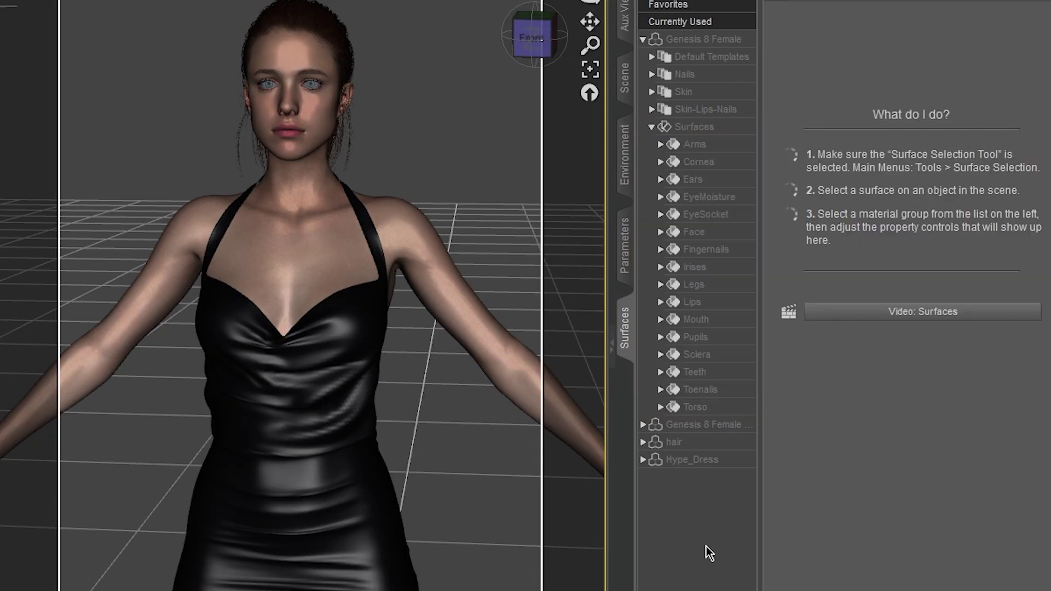
left_click(695, 462)
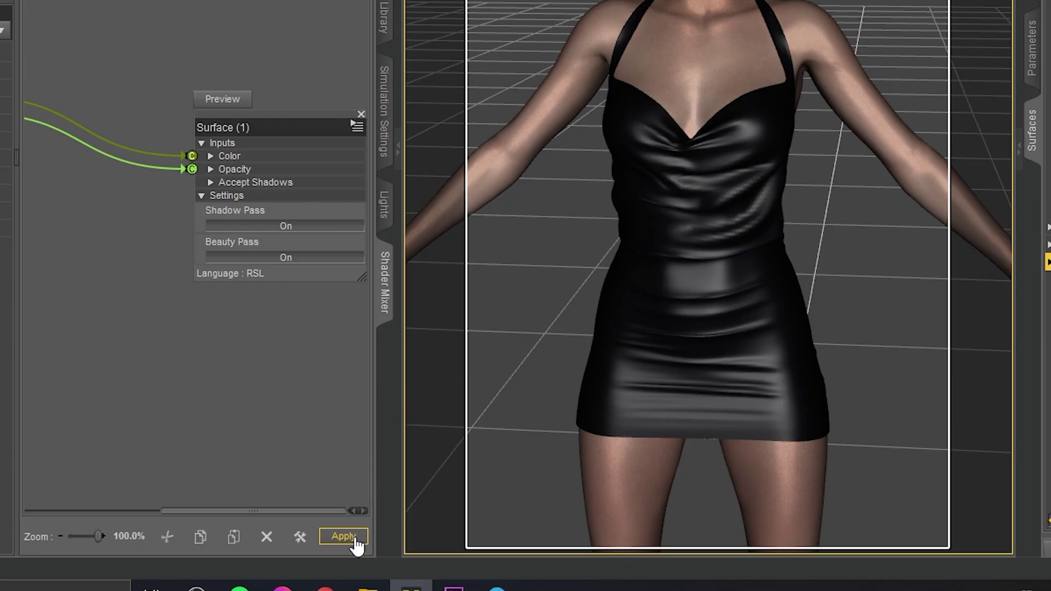
left_click(353, 538)
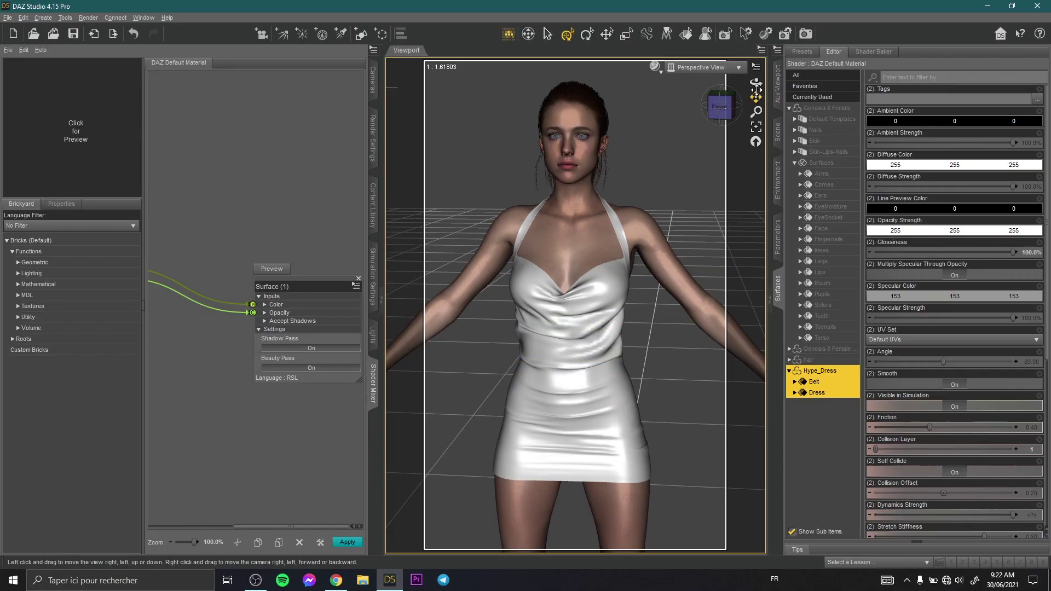
Step: Inspect the dress's new material in the rendered preview from the side, back and front, and undo its application
left_click(777, 92)
left_click_drag(756, 82, 657, 92)
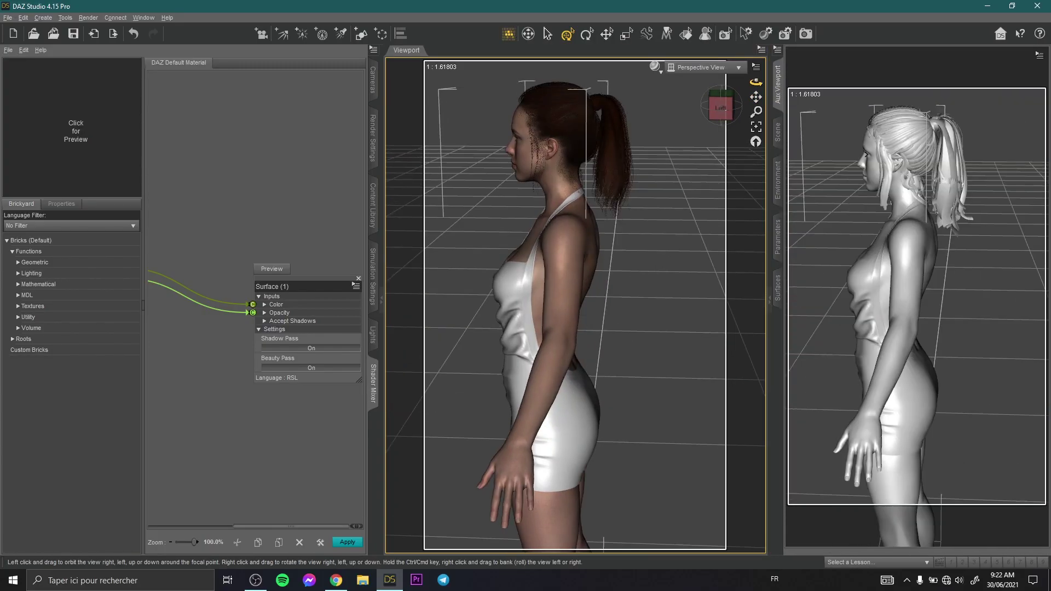
left_click_drag(756, 82, 854, 72)
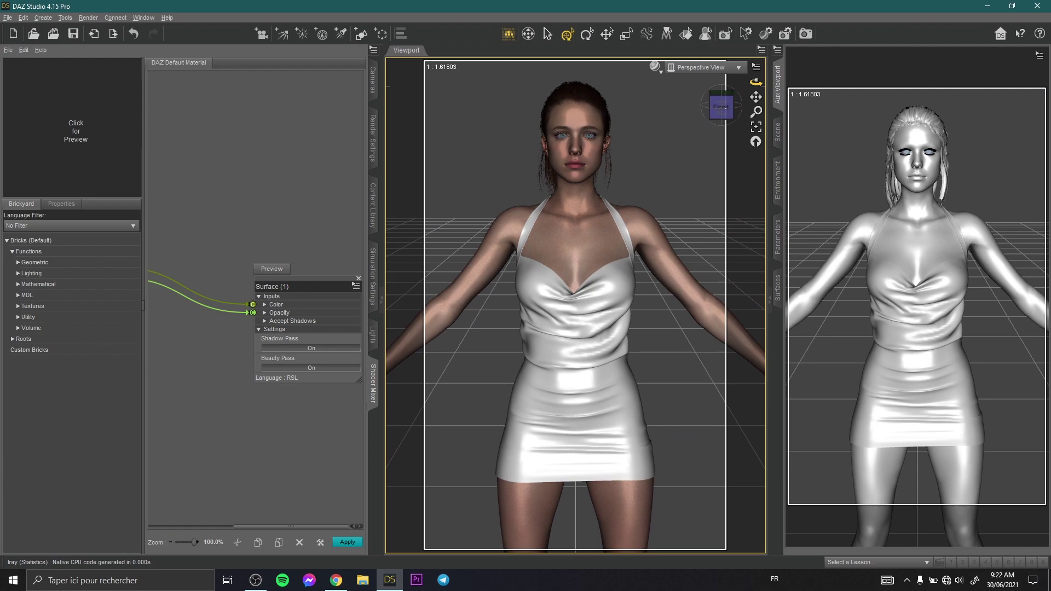
left_click_drag(756, 82, 667, 82)
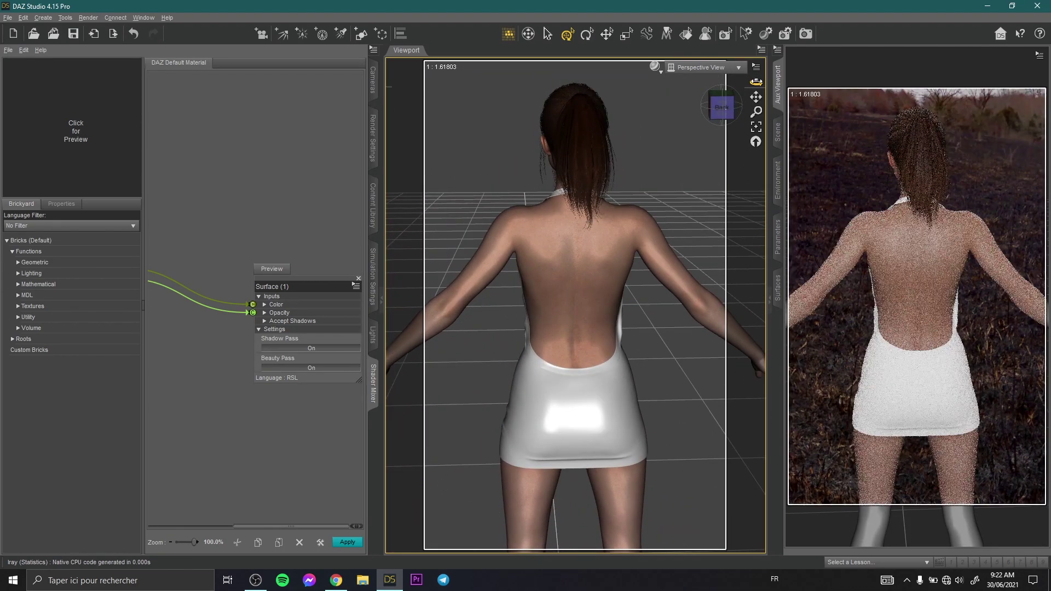
left_click_drag(756, 81, 783, 82)
scroll(822, 153, "up", 5)
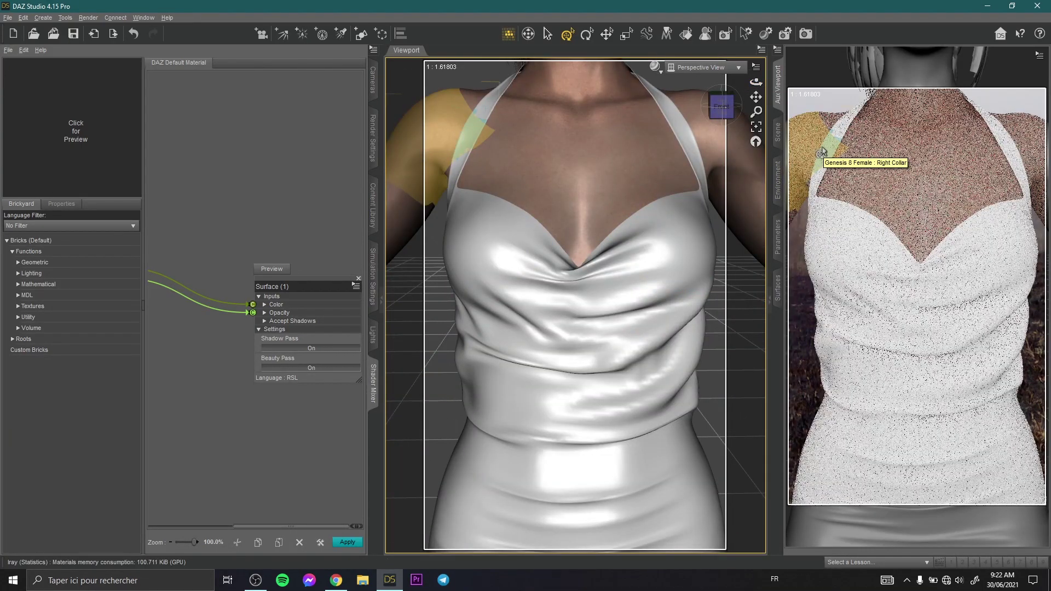
scroll(728, 216, "down", 5)
scroll(725, 221, "down", 3)
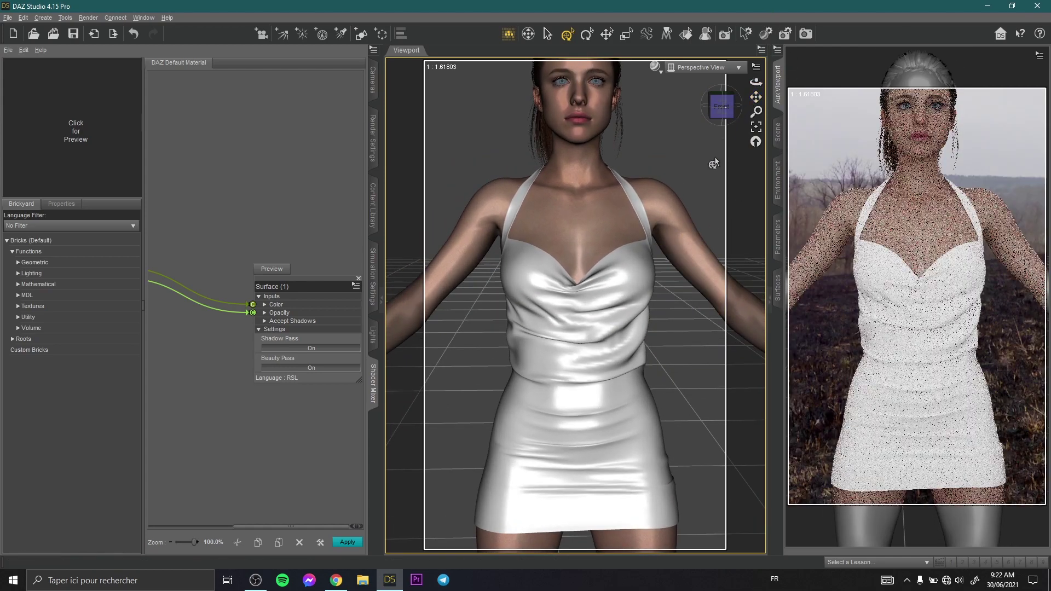
scroll(714, 164, "down", 3)
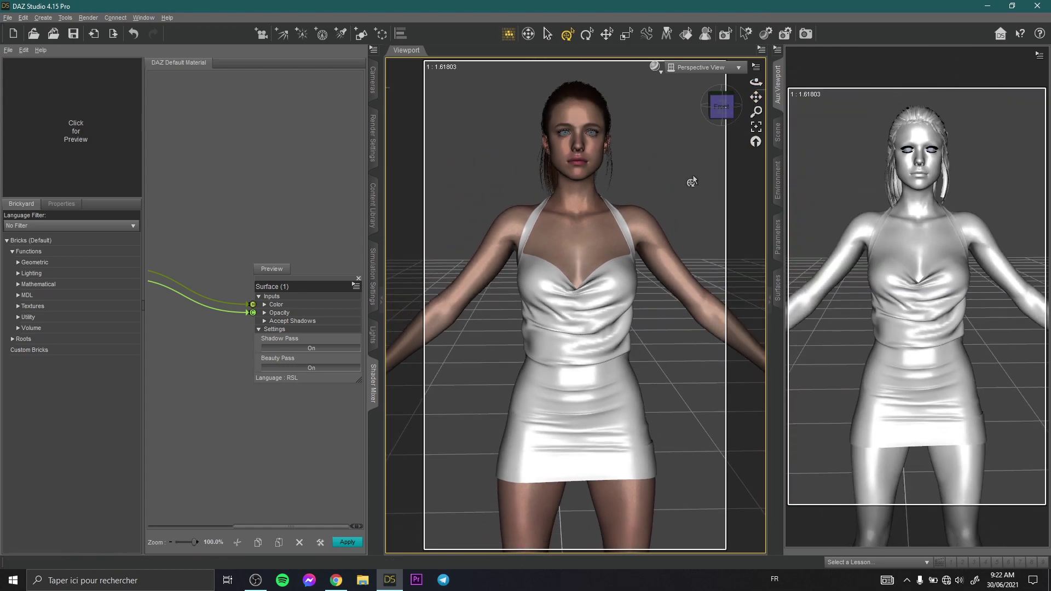
key("ctrl+z")
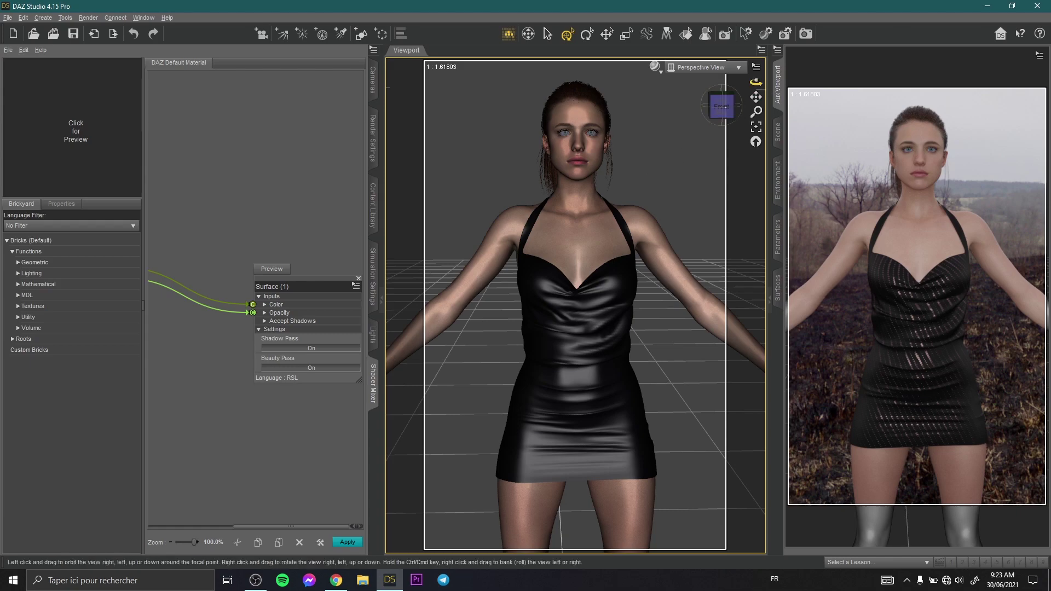
Step: Select the whole Surfaces group of Genesis 8 Female and list all preset files available for it
mouse_move(756, 82)
left_mouse_down()
mouse_move(723, 87)
mouse_move(757, 80)
left_mouse_up()
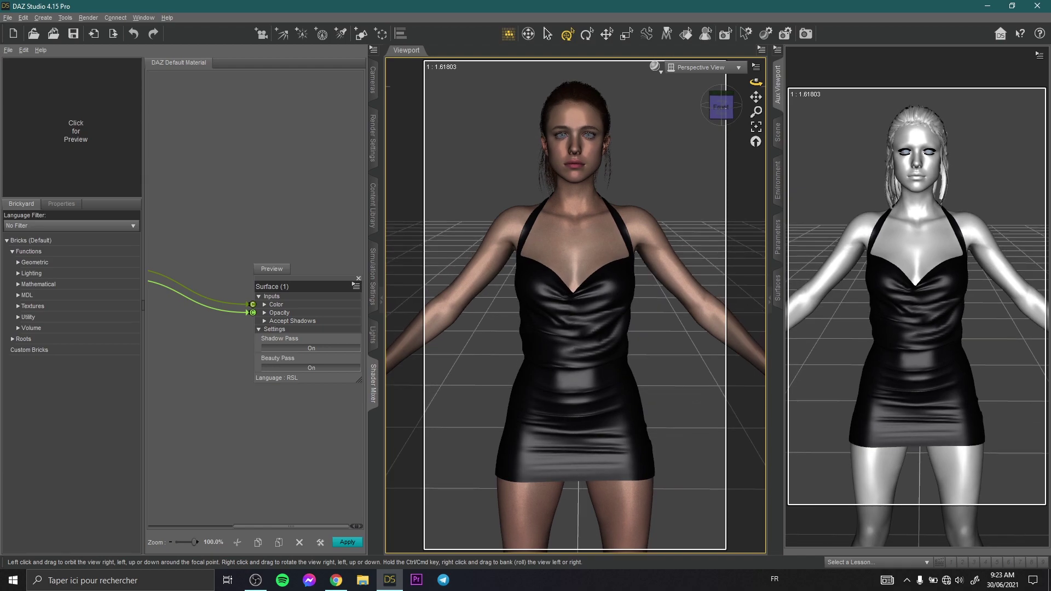
left_click(777, 132)
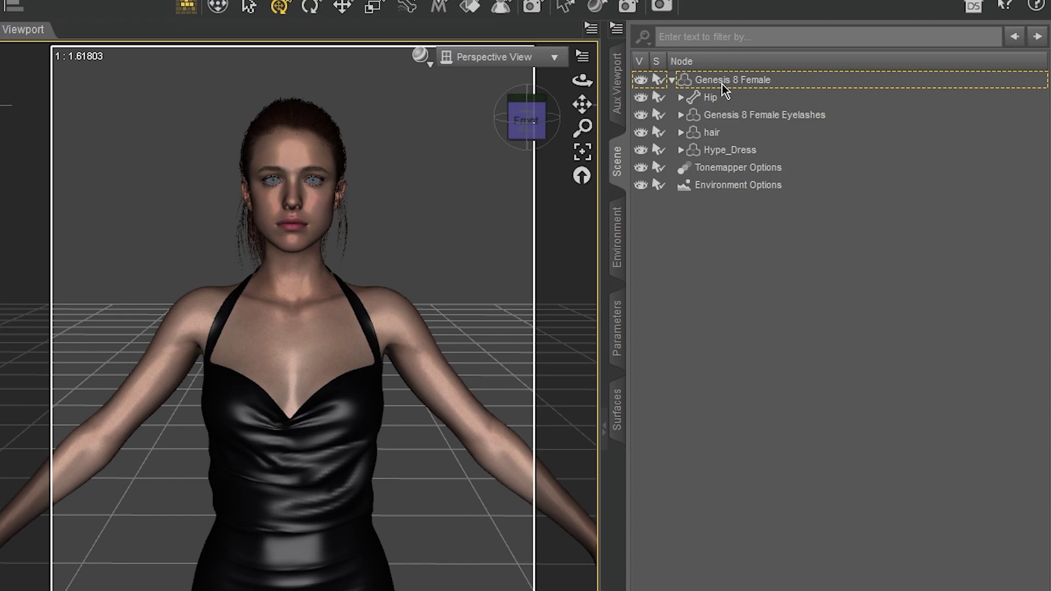
left_click(846, 86)
left_click(621, 420)
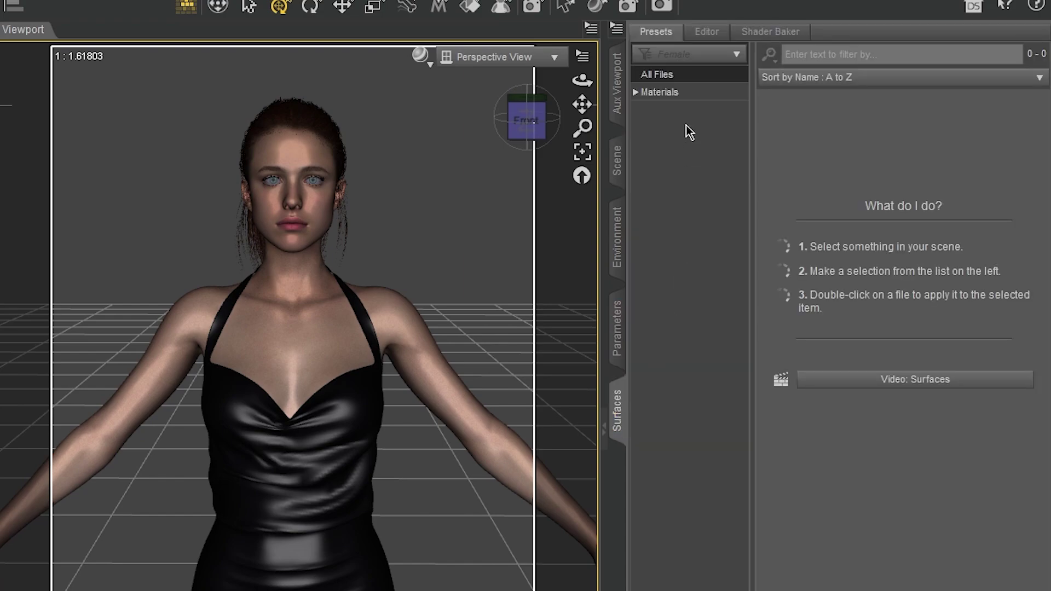
left_click(702, 32)
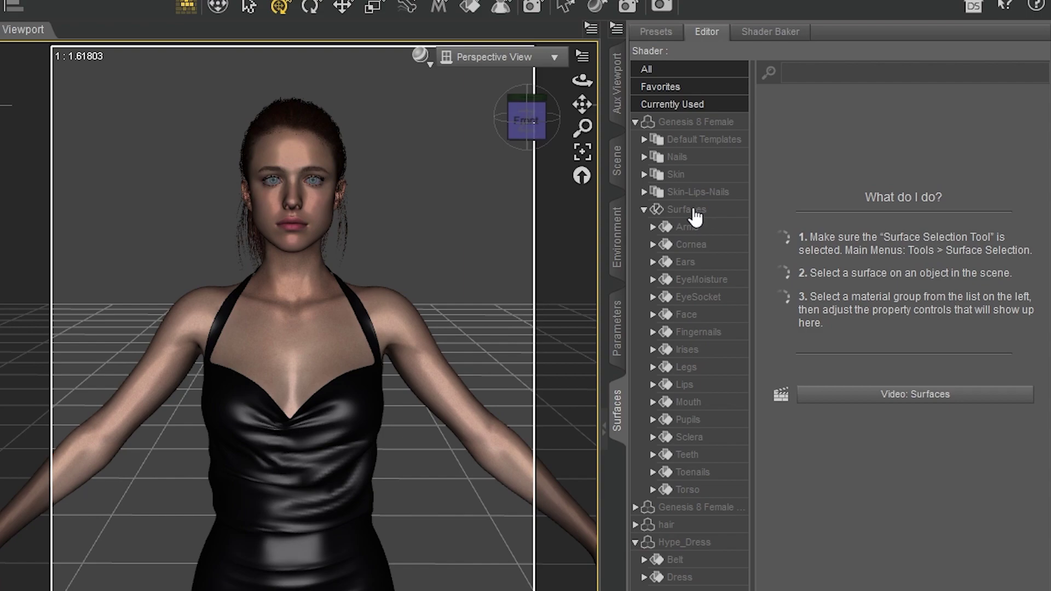
left_click(689, 210)
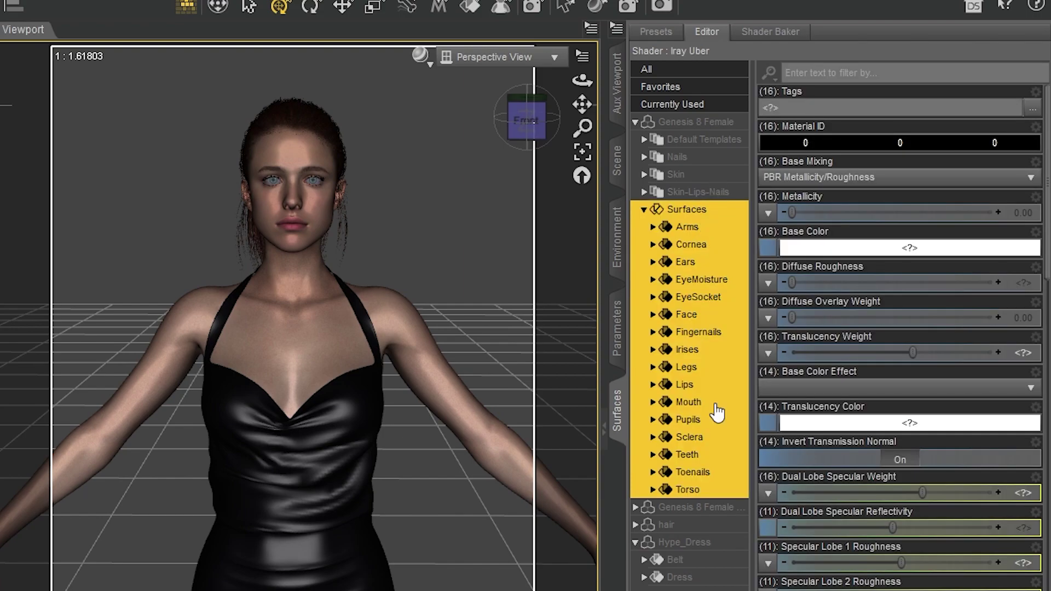
left_click(656, 31)
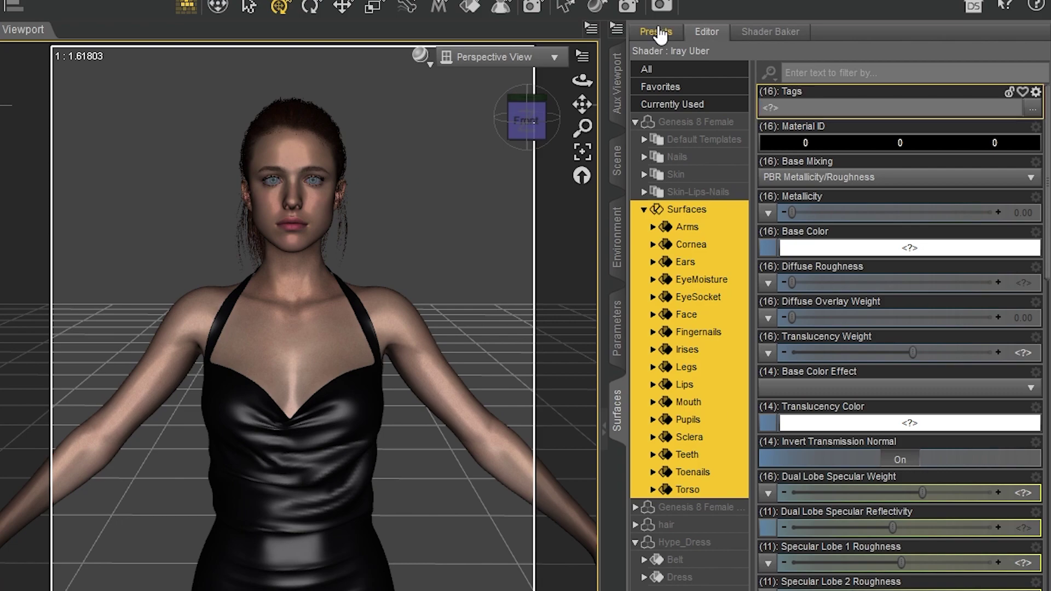
left_click(662, 74)
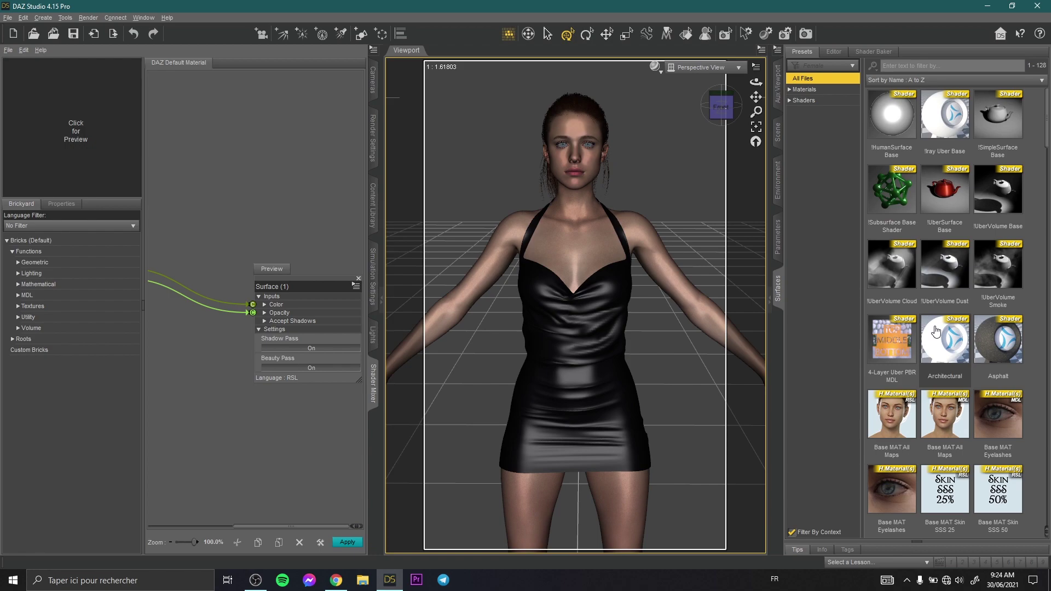
Step: Apply the Cast Iron shader preset to the figure's selected surfaces
scroll(935, 331, "down", 5)
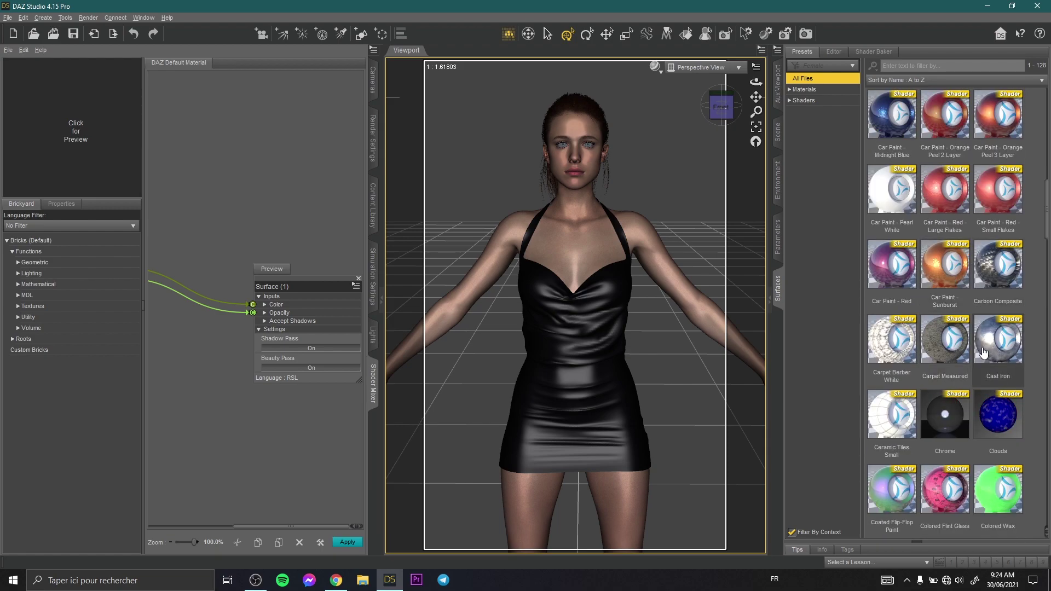
left_click(1004, 347)
double_click(1005, 347)
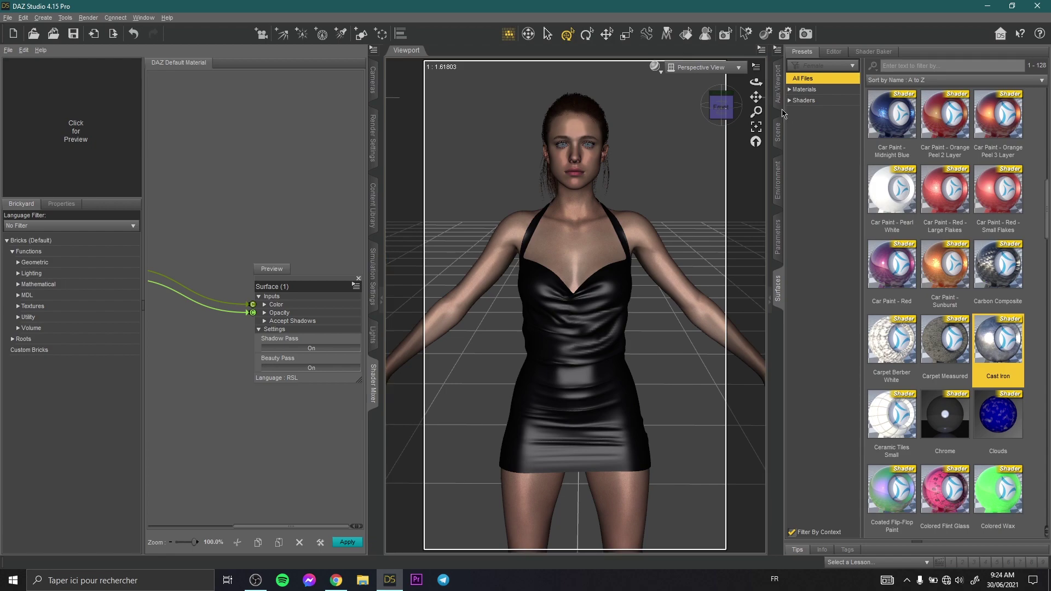
Step: Examine the Cast Iron shader on the figure in the rendered preview from the side, back and front
left_click(778, 97)
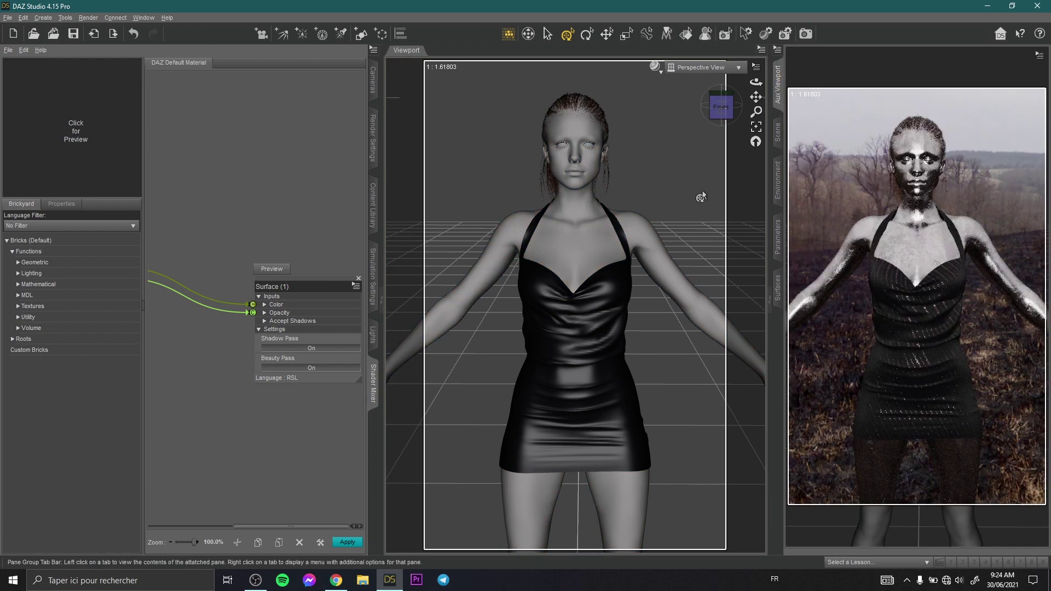
scroll(700, 197, "down", 1)
left_click_drag(756, 83, 635, 86)
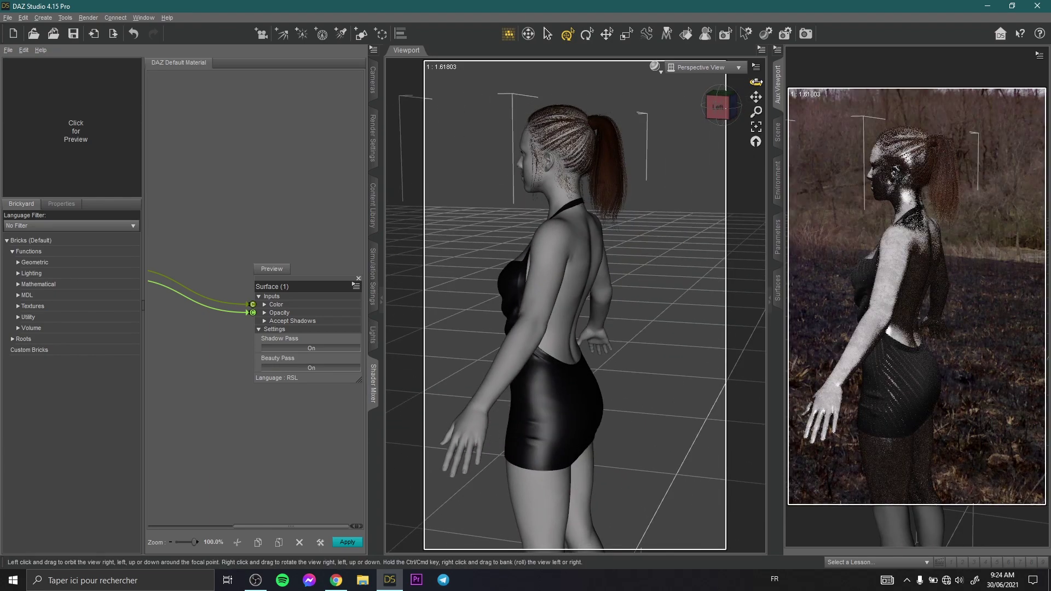
left_click_drag(756, 82, 680, 67)
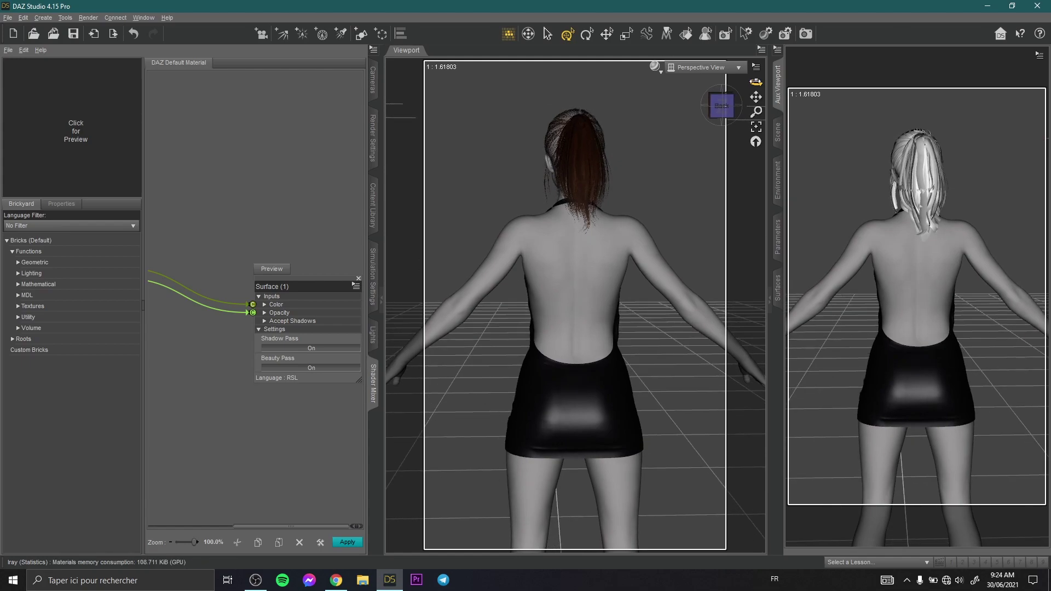
left_click_drag(756, 97, 758, 44)
scroll(682, 236, "up", 4)
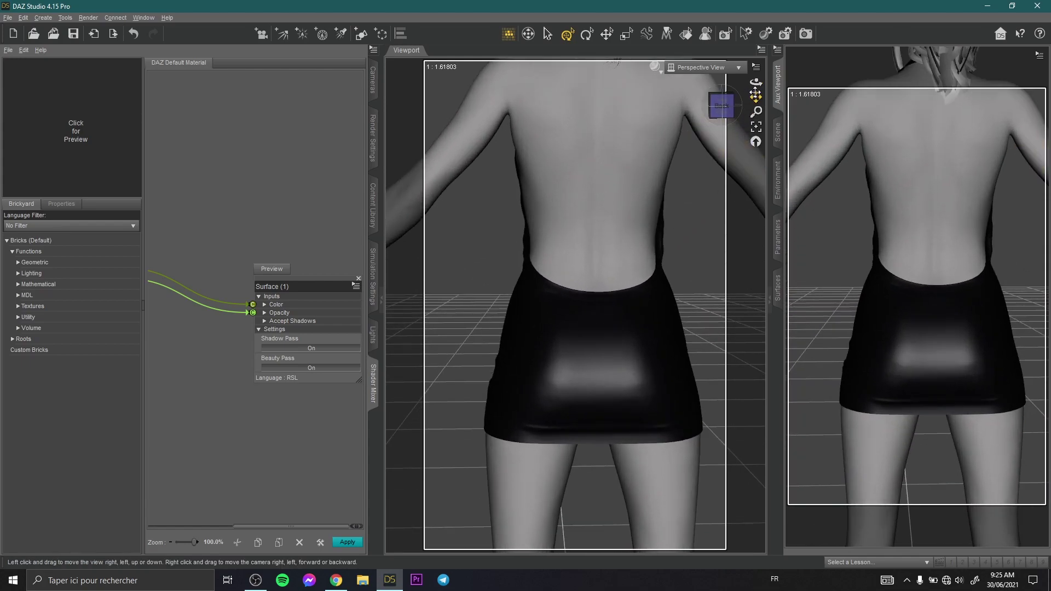
left_click_drag(756, 82, 977, 102)
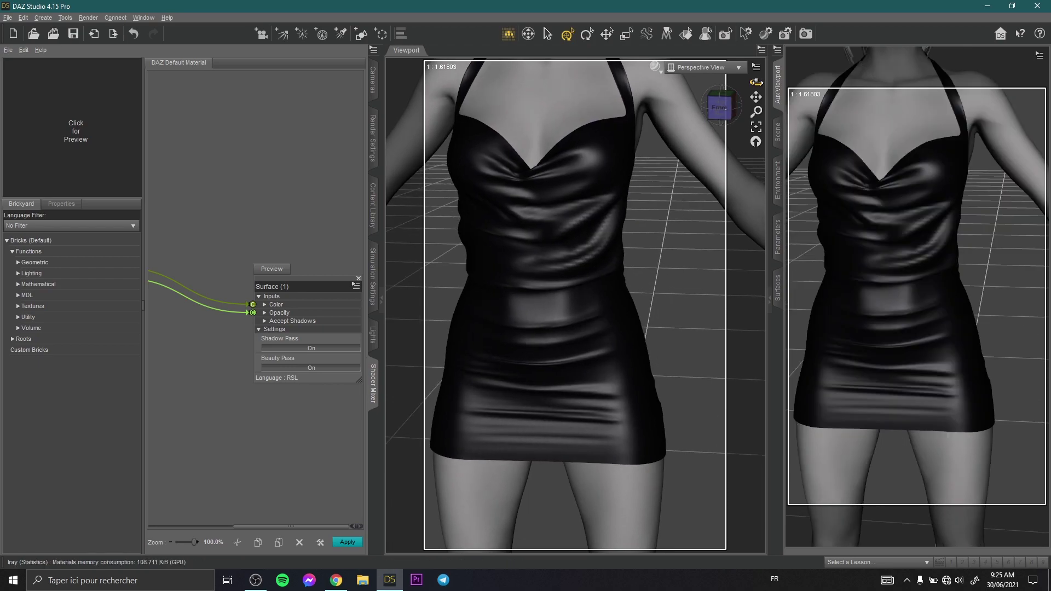
scroll(618, 346, "down", 1)
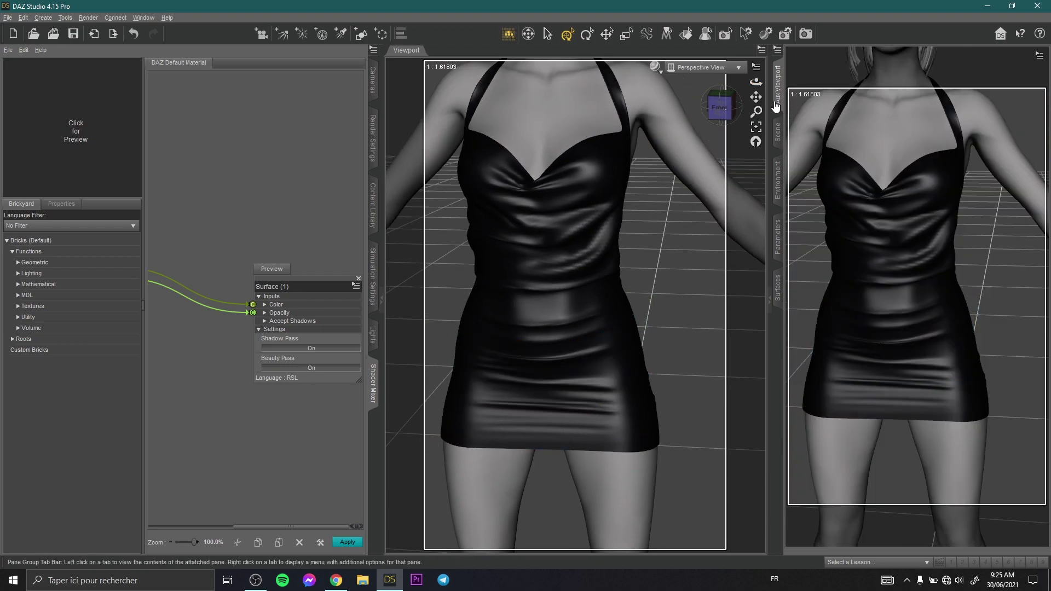
Step: Apply the Car Paint - Red shader preset to the selected figure surfaces and check it from behind in the rendered preview
left_click(778, 288)
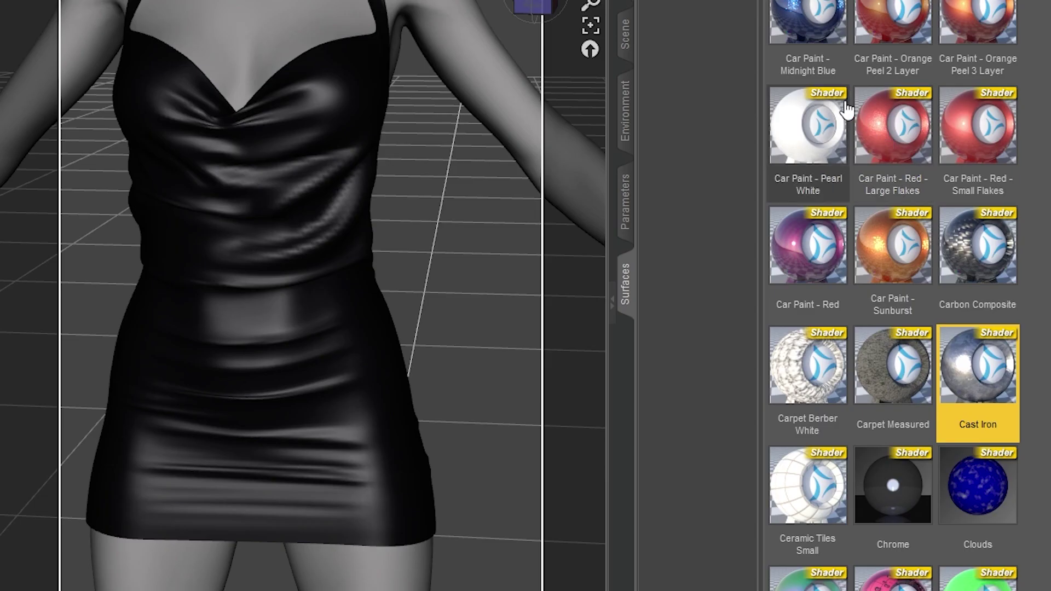
left_click(824, 261)
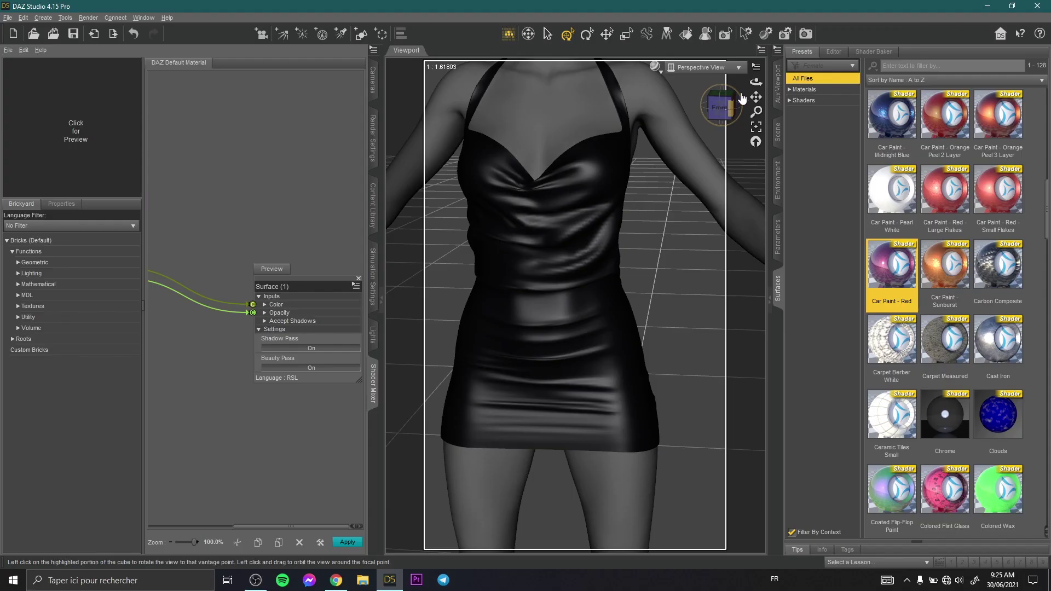
left_click(777, 85)
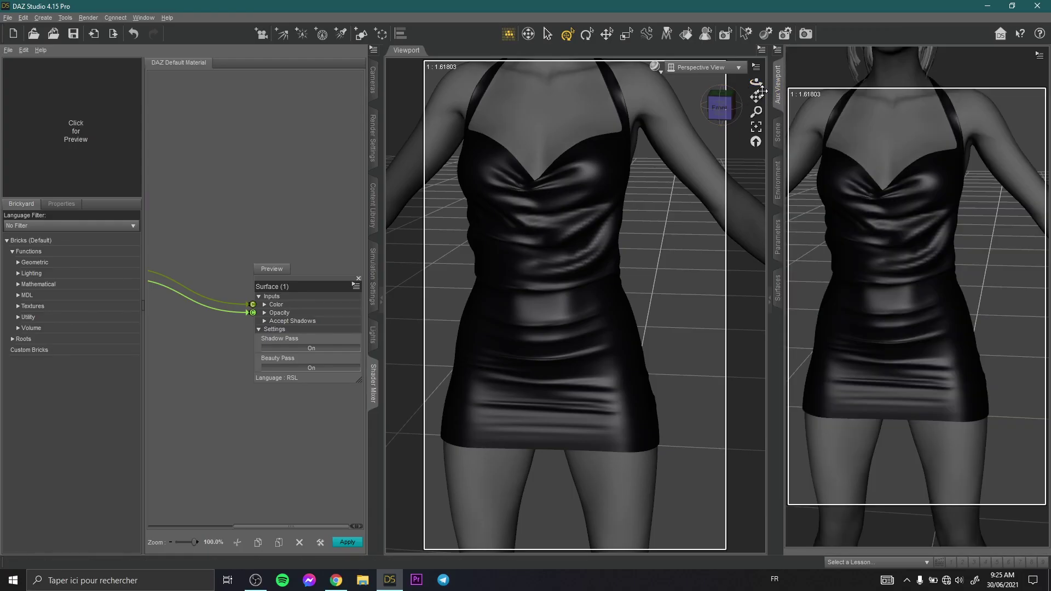
left_click_drag(758, 84, 760, 85)
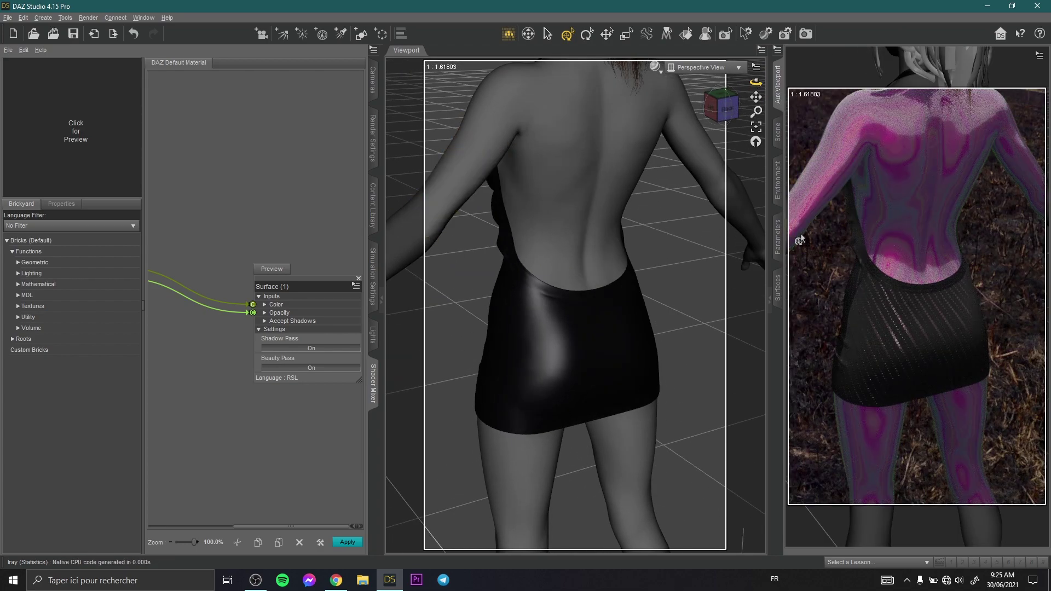
Step: Apply the Car Paint - Pearl White shader preset to the figure's selected surfaces
left_click(778, 289)
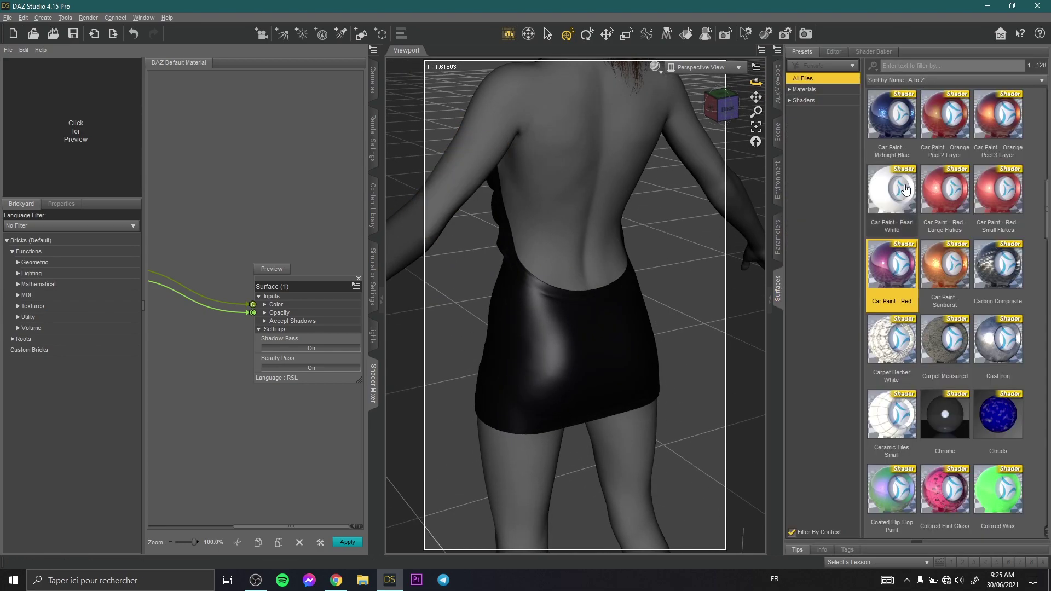
double_click(904, 196)
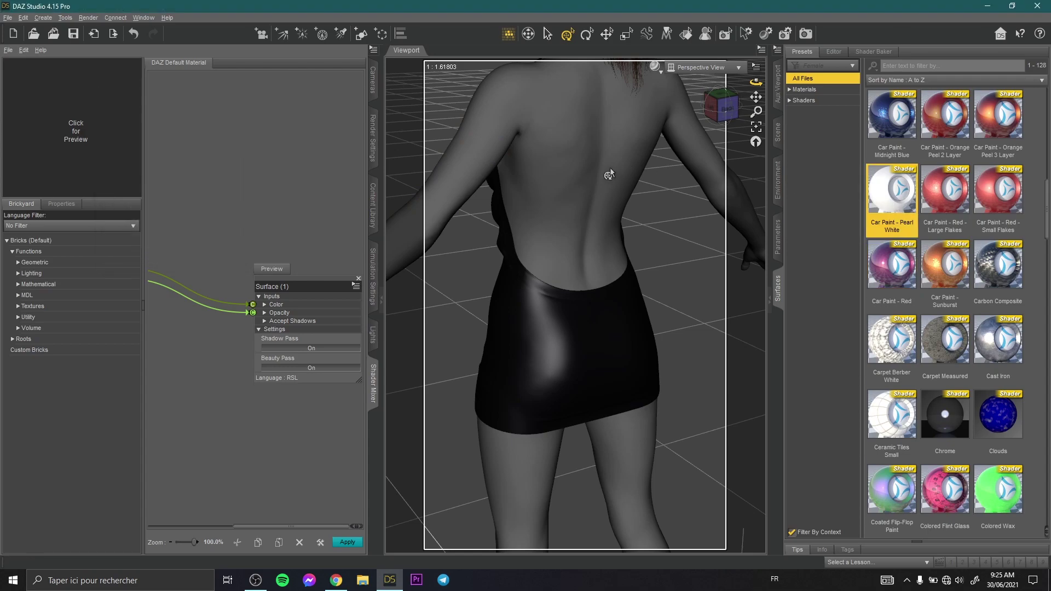
Step: Examine the Pearl White shader on the figure's face and chest up close, and on the whole body from the front
left_click(779, 88)
left_click_drag(756, 82, 792, 5)
scroll(750, 105, "up", 5)
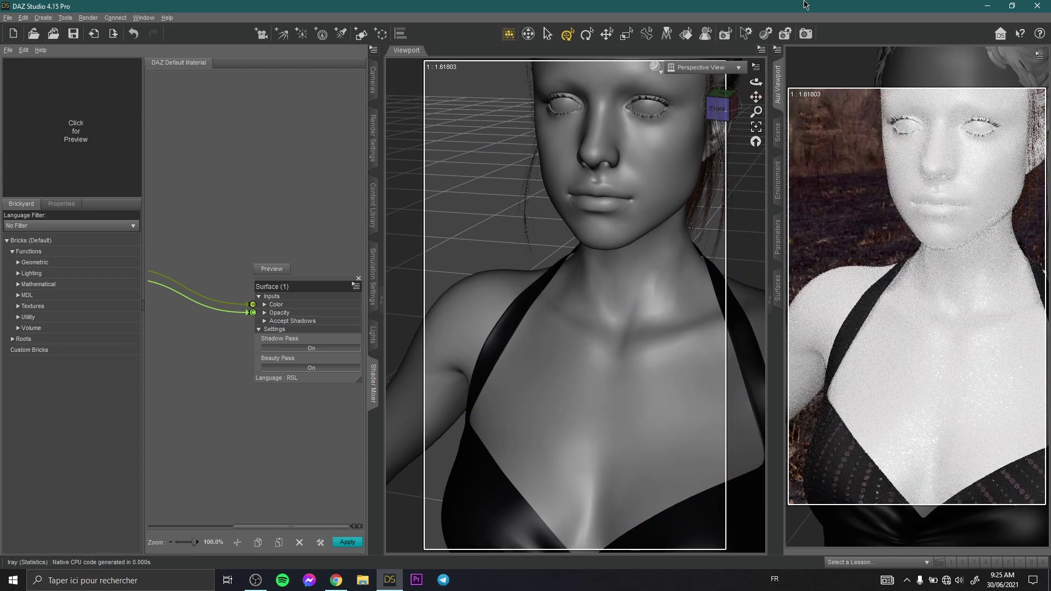
left_click_drag(756, 82, 748, 230)
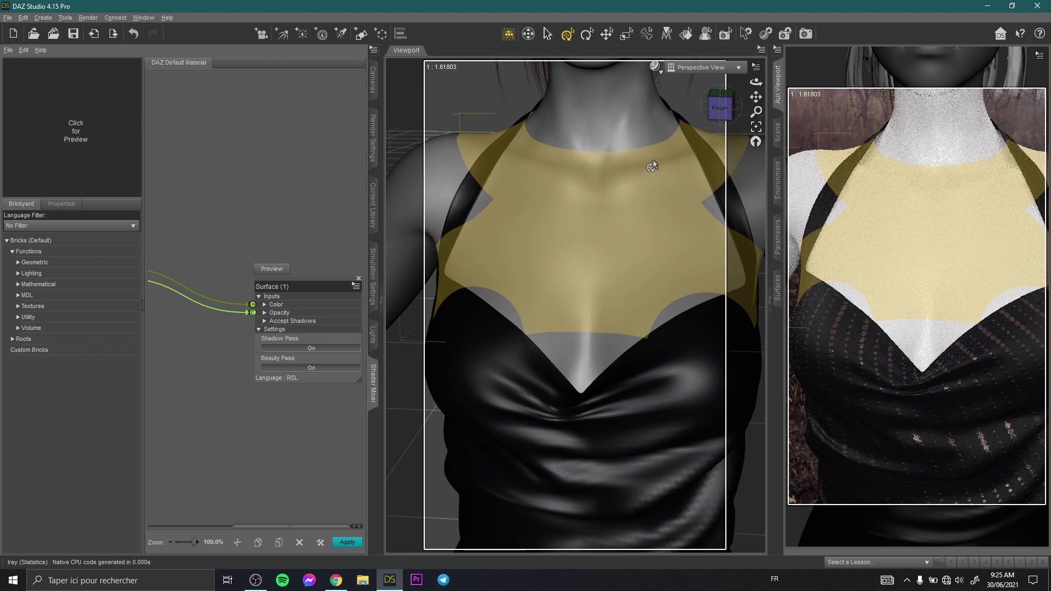
scroll(642, 231, "down", 5)
scroll(641, 231, "down", 8)
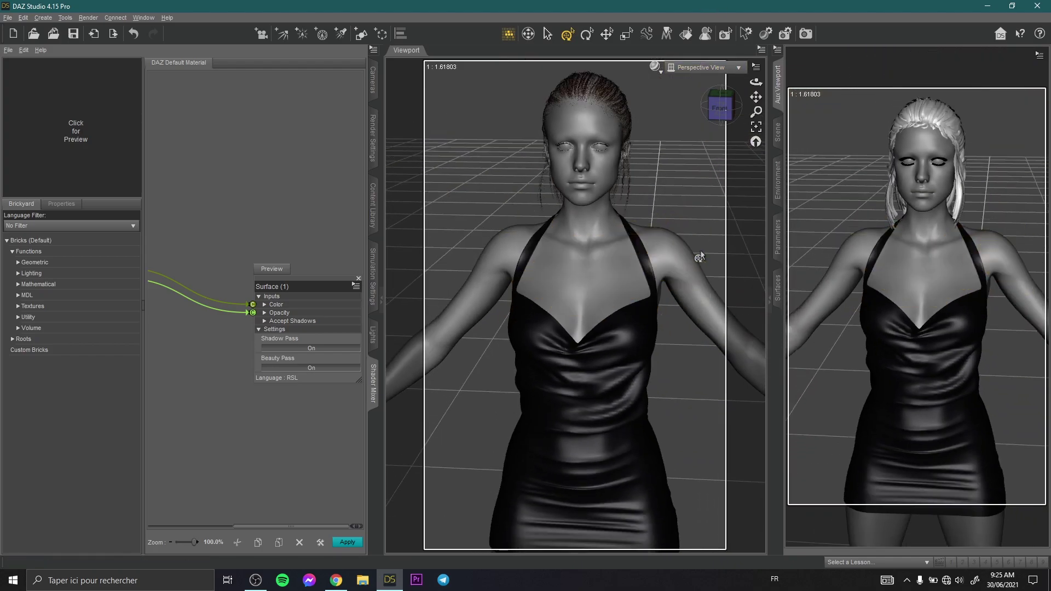
mouse_move(755, 97)
left_mouse_down()
mouse_move(756, 55)
mouse_move(751, 91)
left_mouse_up()
scroll(678, 208, "down", 1)
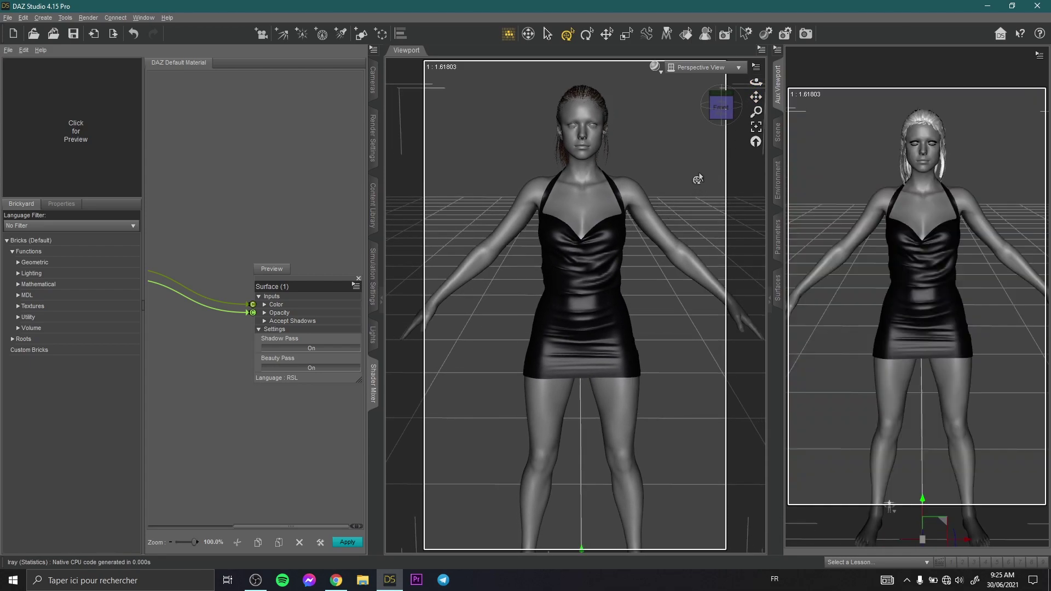